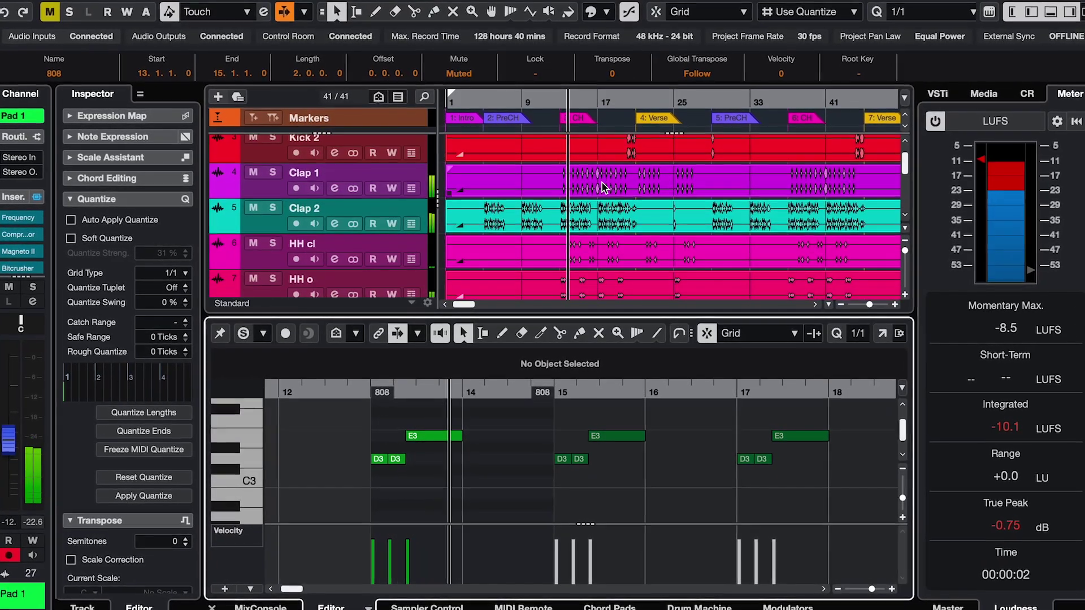
{"action": "scroll", "coordinate": [603, 180], "scroll_direction": "down", "scroll_amount": 5}
{"action": "scroll", "coordinate": [604, 180], "scroll_direction": "down", "scroll_amount": 3}
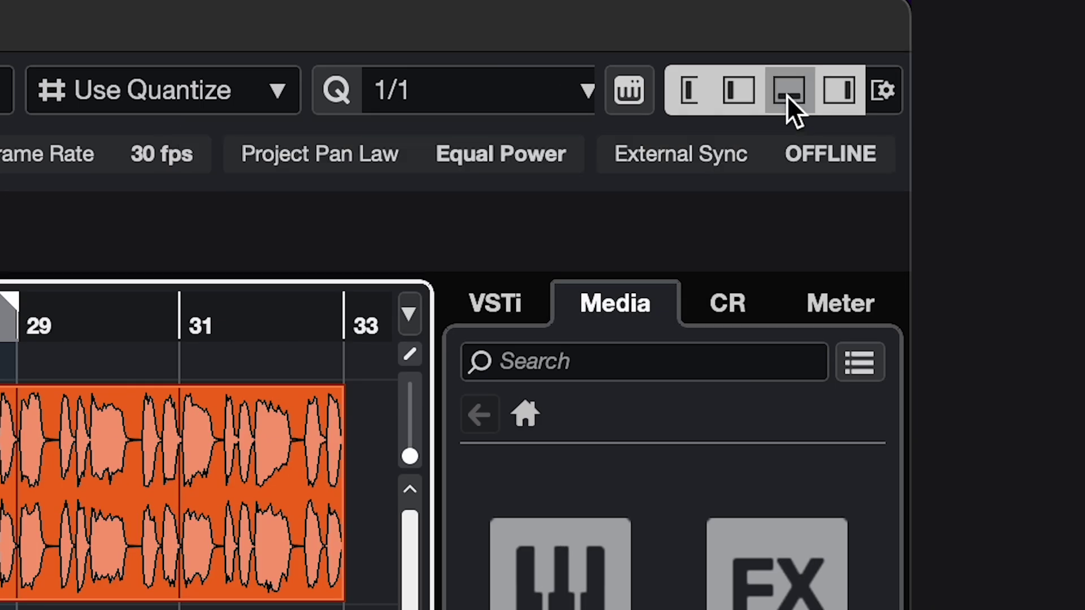
Toggle the lower zone, then briefly open and close the MixConsole
{"action": "left_click", "coordinate": [788, 91]}
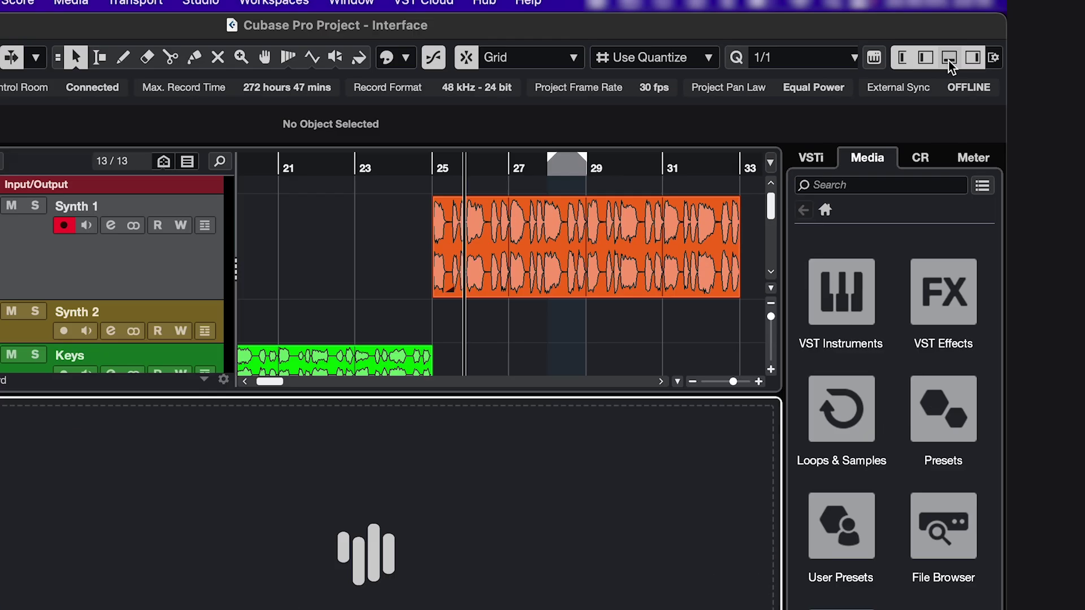
{"action": "left_click", "coordinate": [990, 42]}
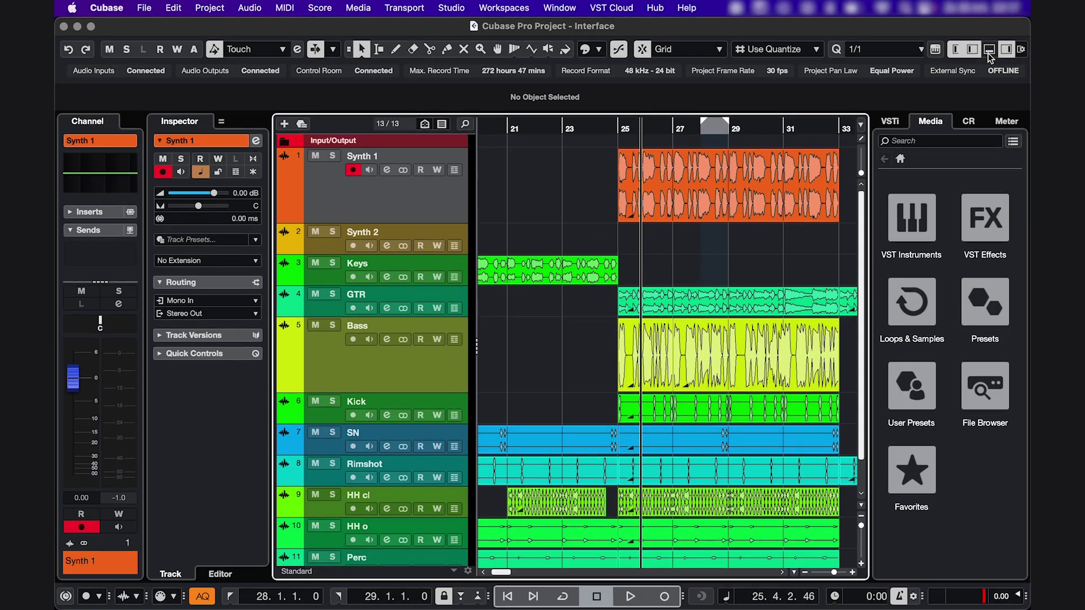
{"action": "left_click", "coordinate": [451, 8]}
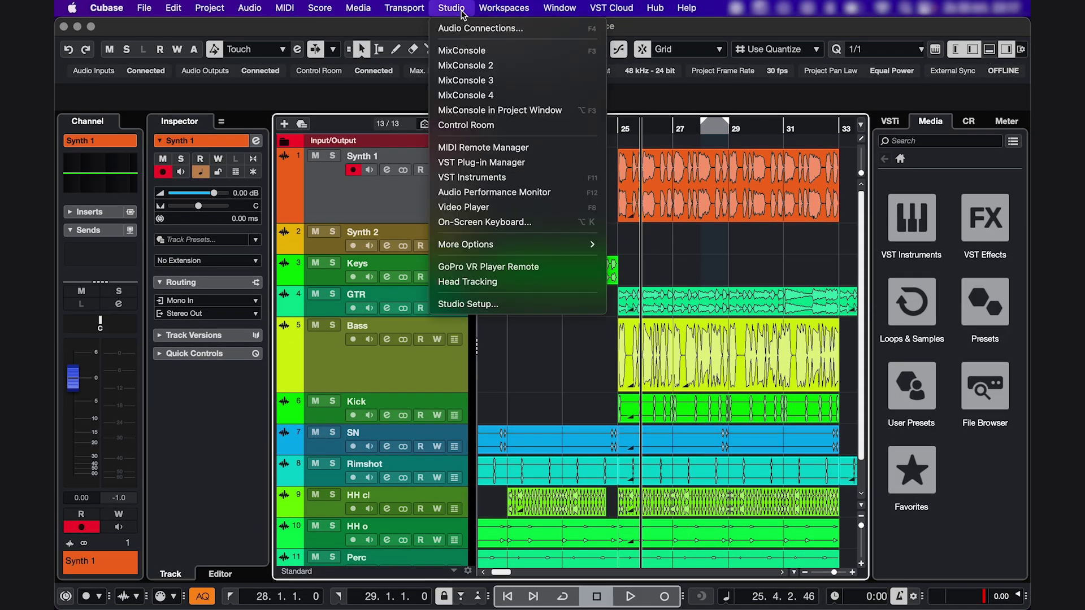
{"action": "left_click", "coordinate": [475, 49]}
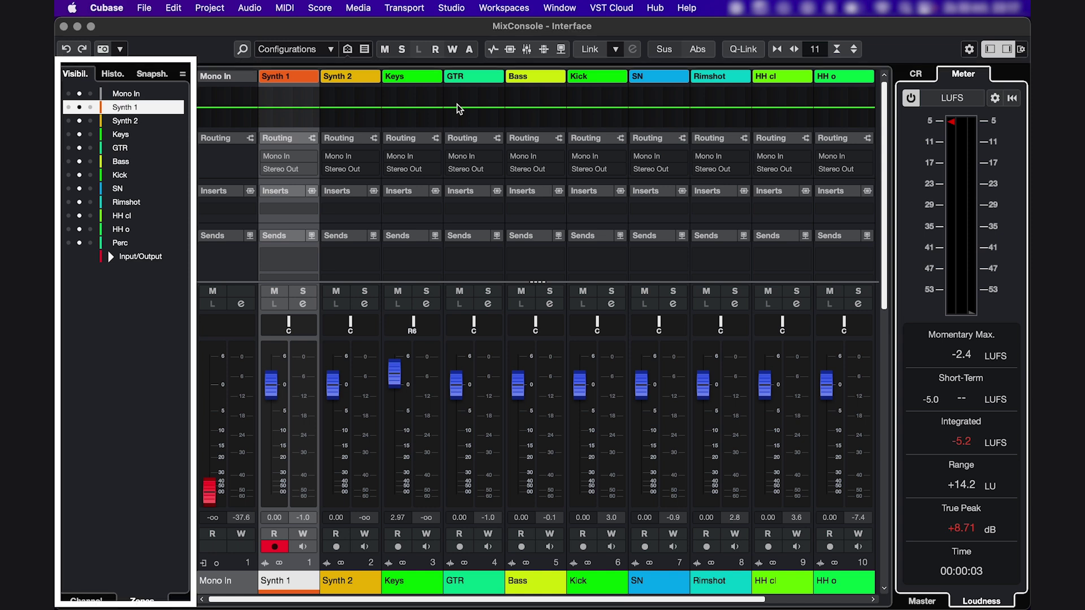
{"action": "key", "text": "Tab"}
{"action": "key", "text": "Tab"}
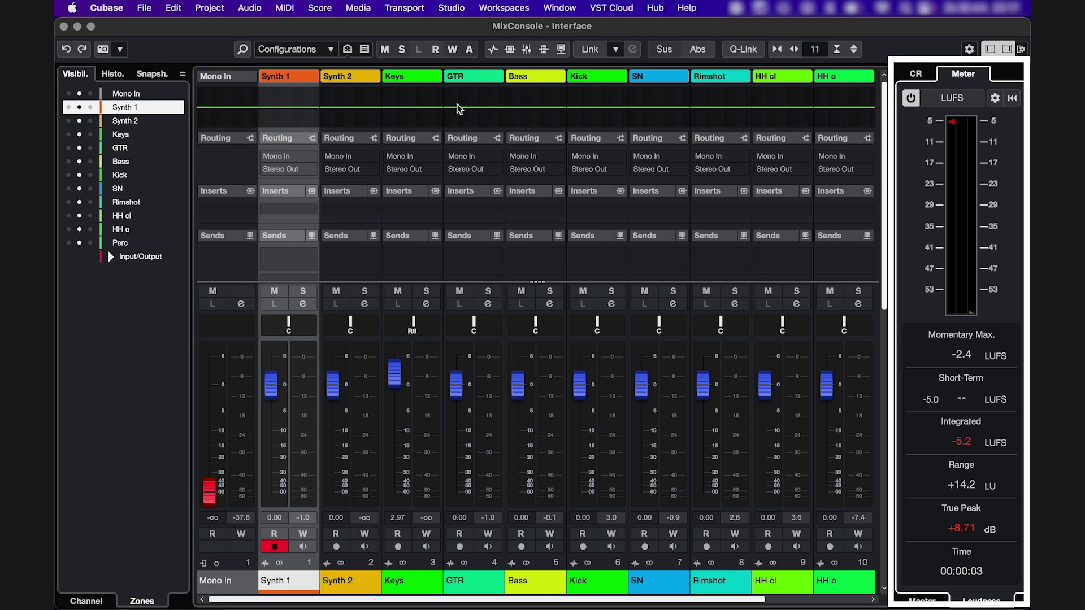
{"action": "key", "text": "Tab"}
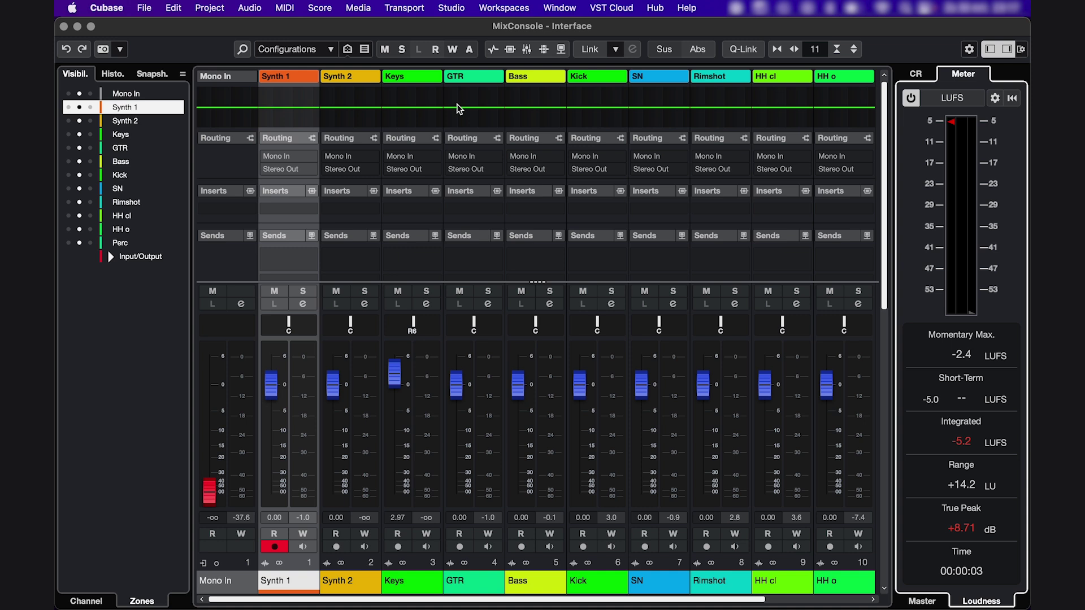
{"action": "left_click", "coordinate": [65, 27]}
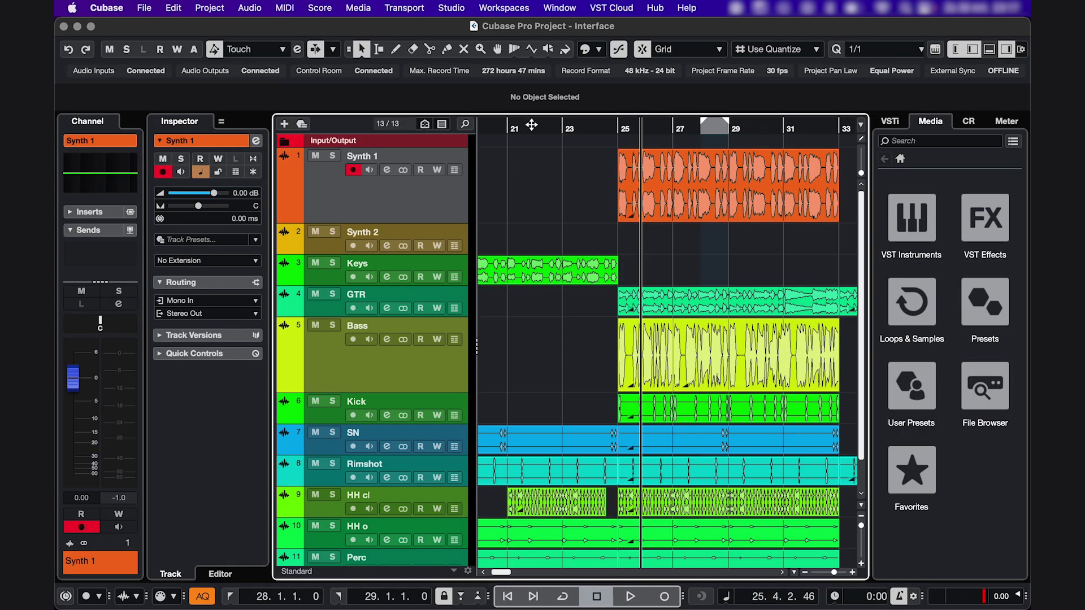
Hide Project History, Left Divider, Automation Mode, Audio Alignment and Right Divider from the toolbar
{"action": "right_click", "coordinate": [536, 53]}
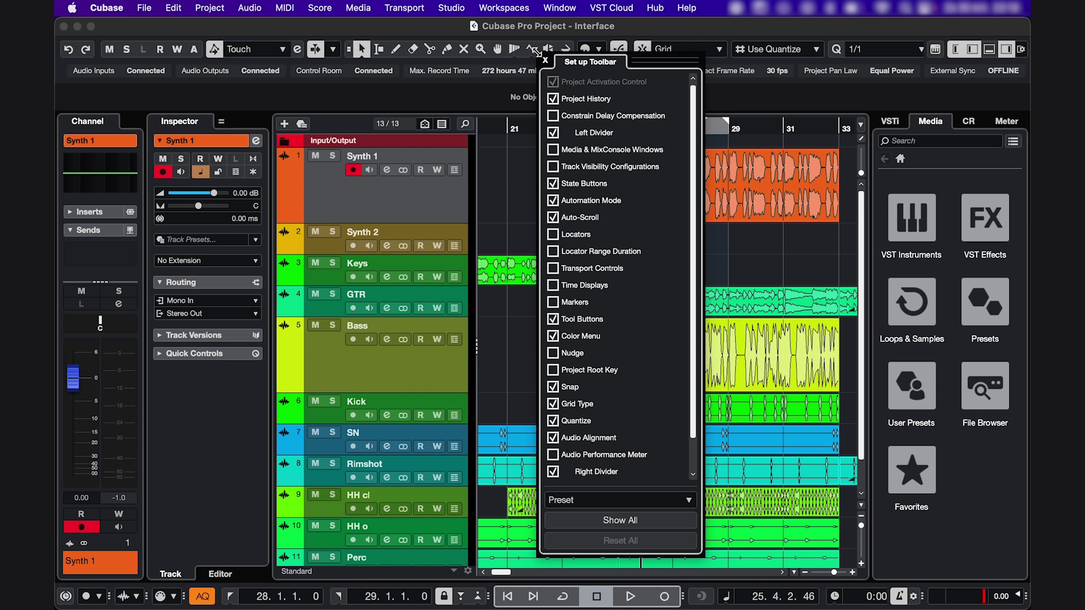
{"action": "left_click", "coordinate": [553, 98]}
{"action": "left_click", "coordinate": [553, 132]}
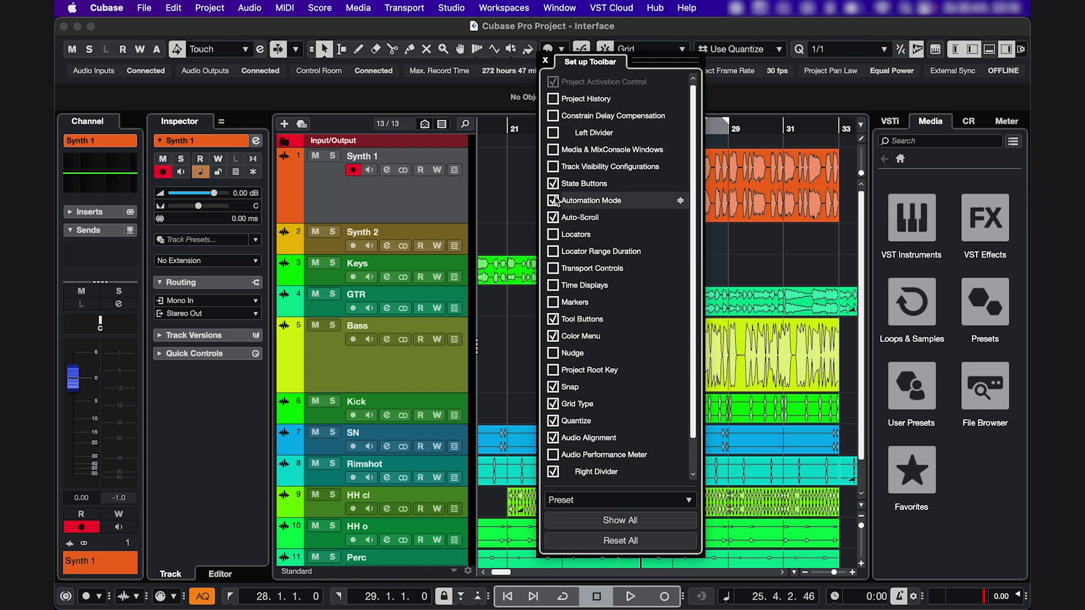
{"action": "left_click", "coordinate": [553, 200]}
{"action": "left_click", "coordinate": [553, 437]}
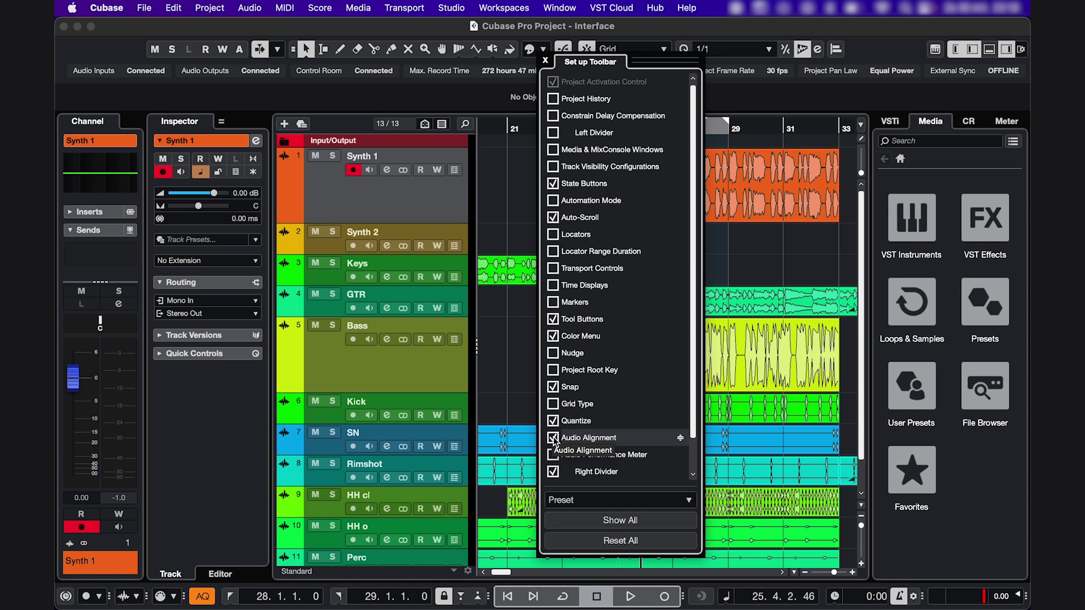
{"action": "left_click", "coordinate": [553, 471]}
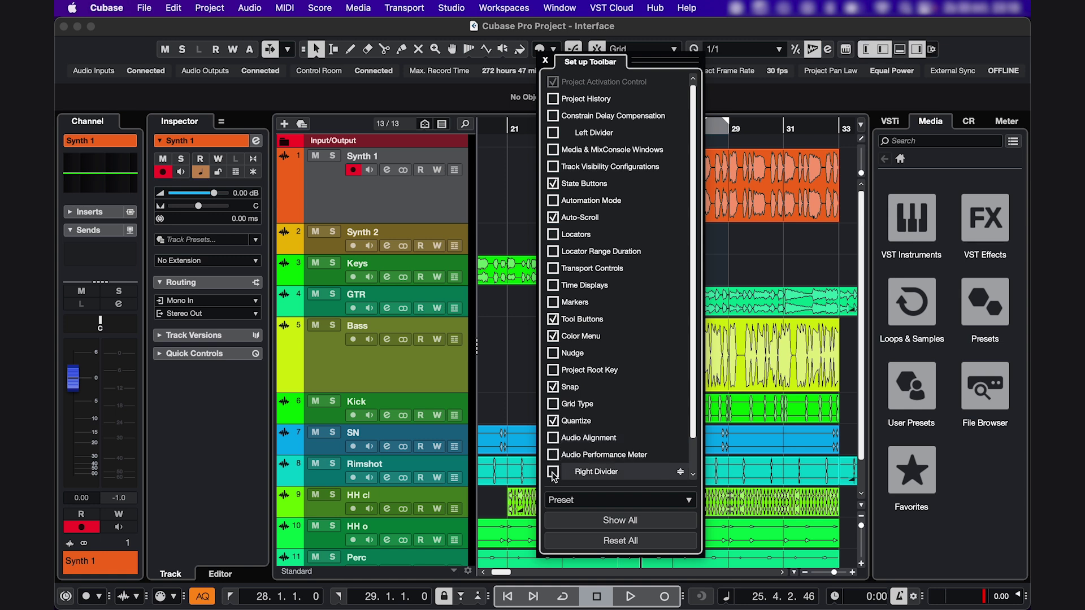
Save the trimmed toolbar layout as a new preset
{"action": "left_click", "coordinate": [593, 500]}
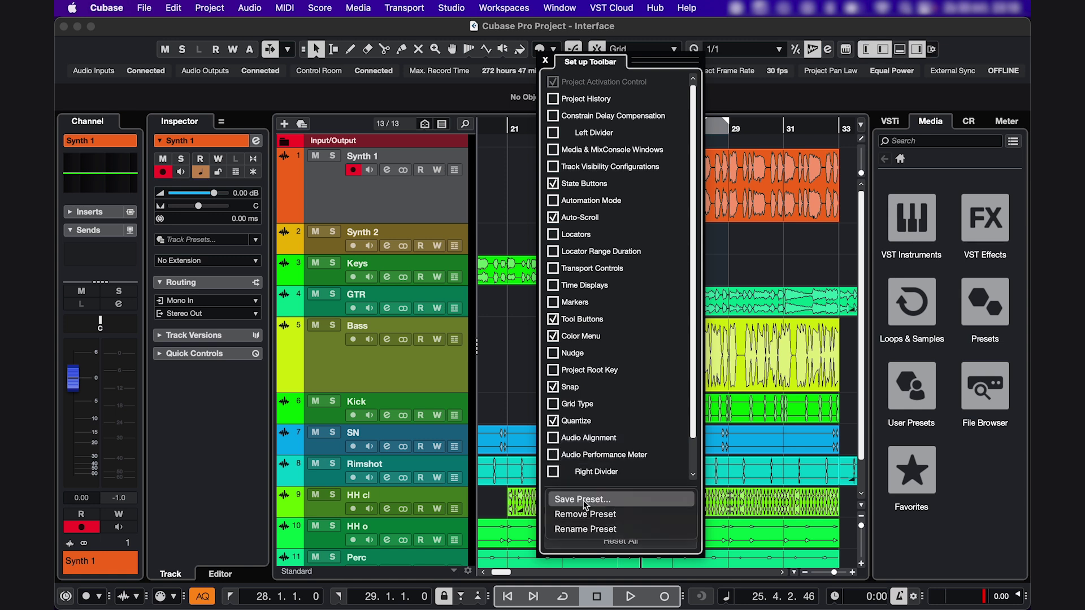
{"action": "left_click", "coordinate": [583, 500]}
{"action": "type", "text": "Simple"}
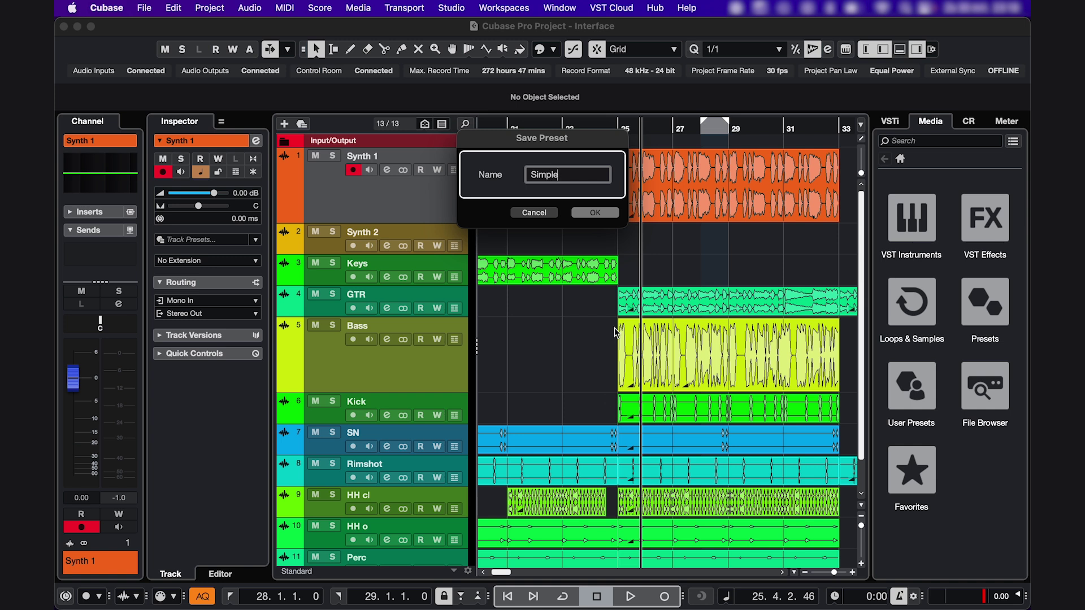
{"action": "key", "text": "Return"}
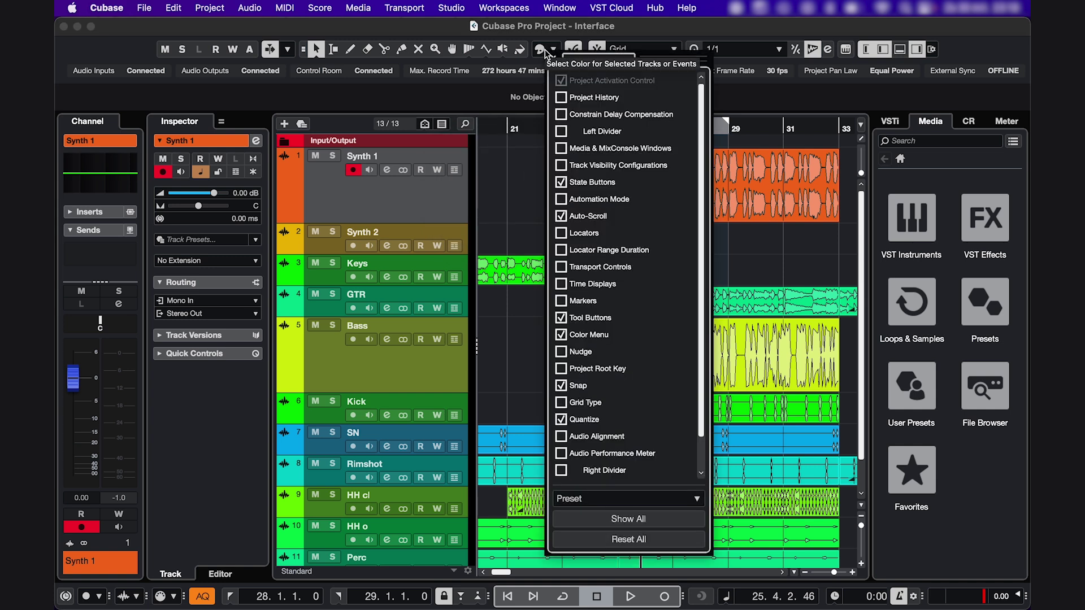
{"action": "right_click", "coordinate": [614, 331]}
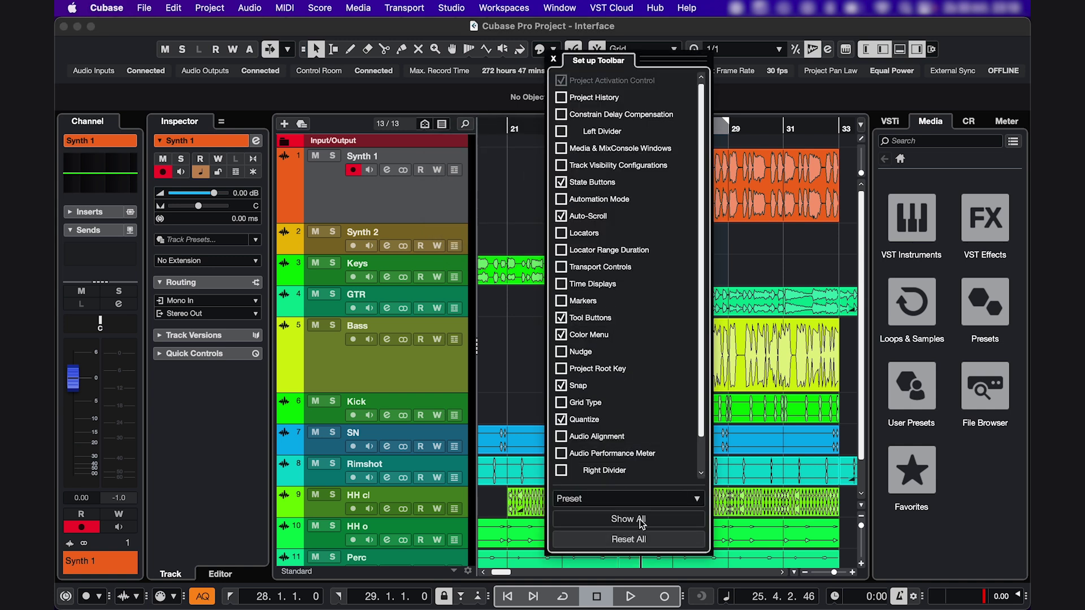
{"action": "left_click", "coordinate": [629, 540]}
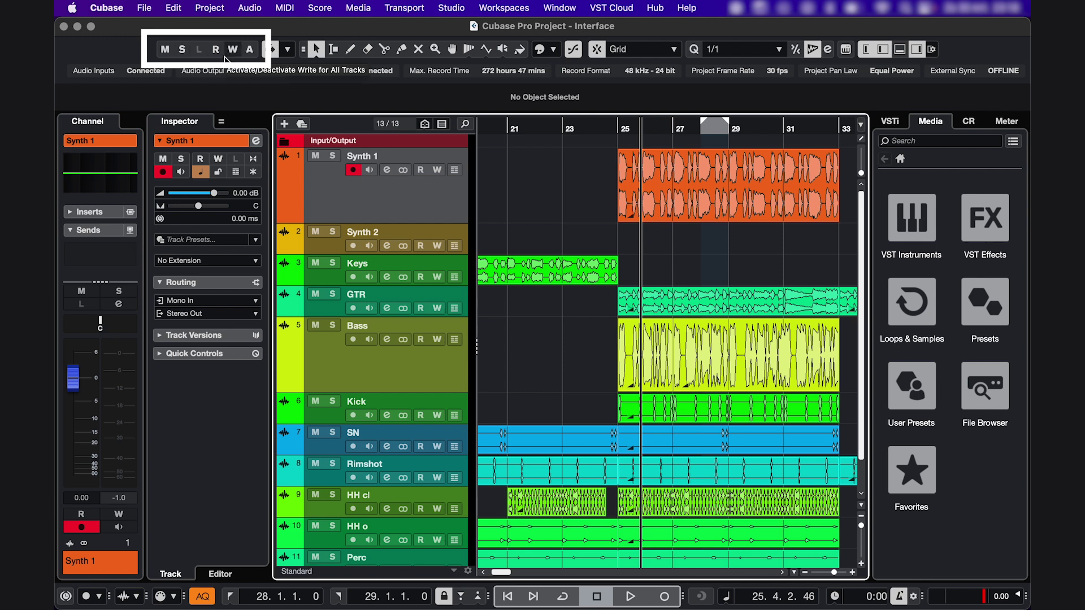
Solo and unsolo Synth 1, then enable Auto-Scroll and start playback
{"action": "left_click", "coordinate": [334, 157]}
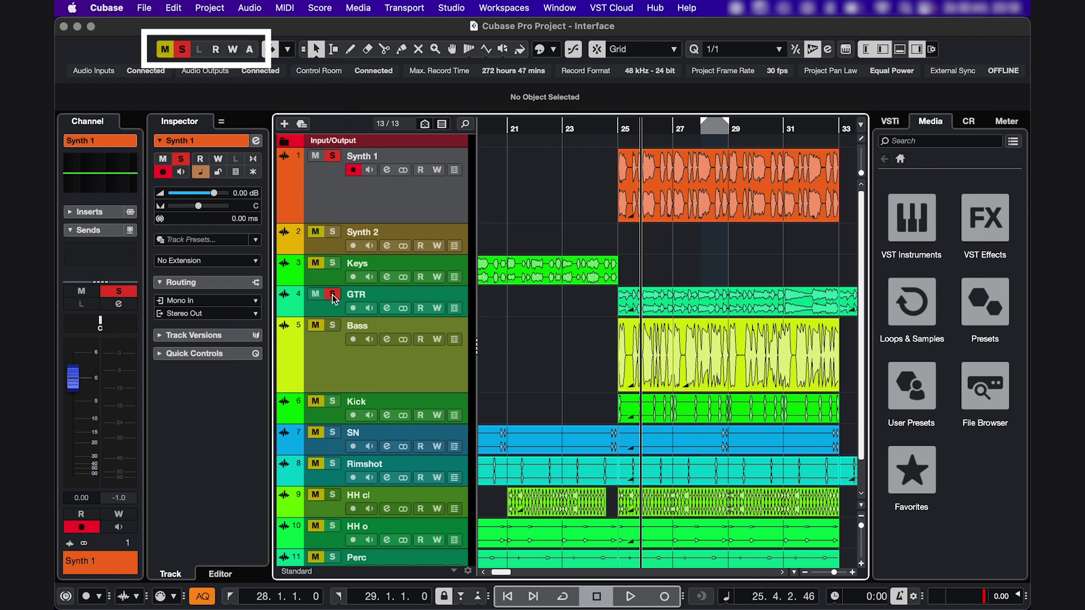
{"action": "left_click", "coordinate": [181, 49]}
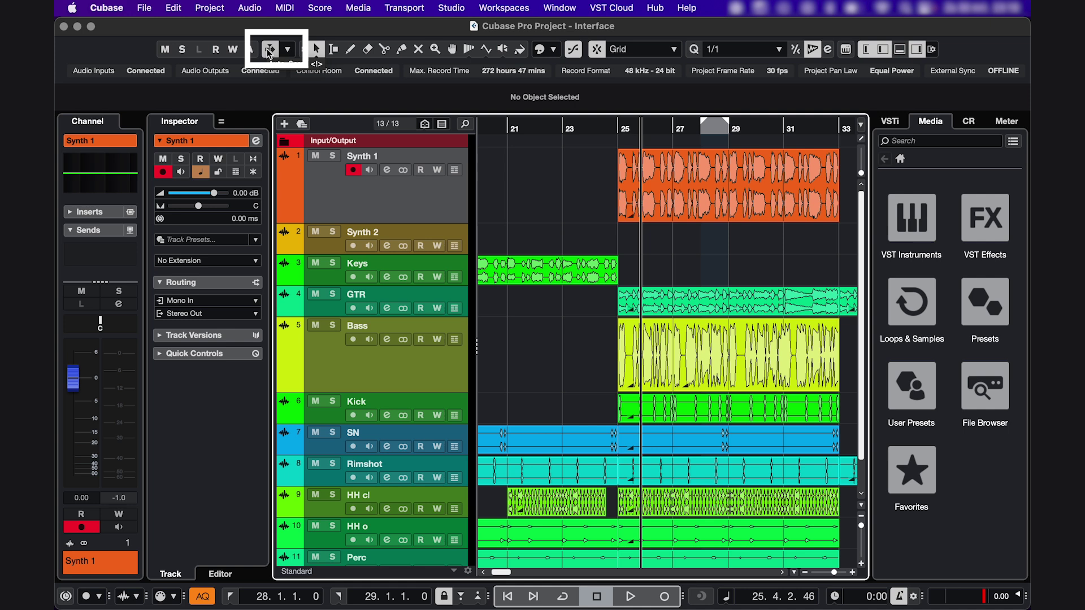
{"action": "left_click", "coordinate": [269, 49]}
{"action": "key", "text": "space"}
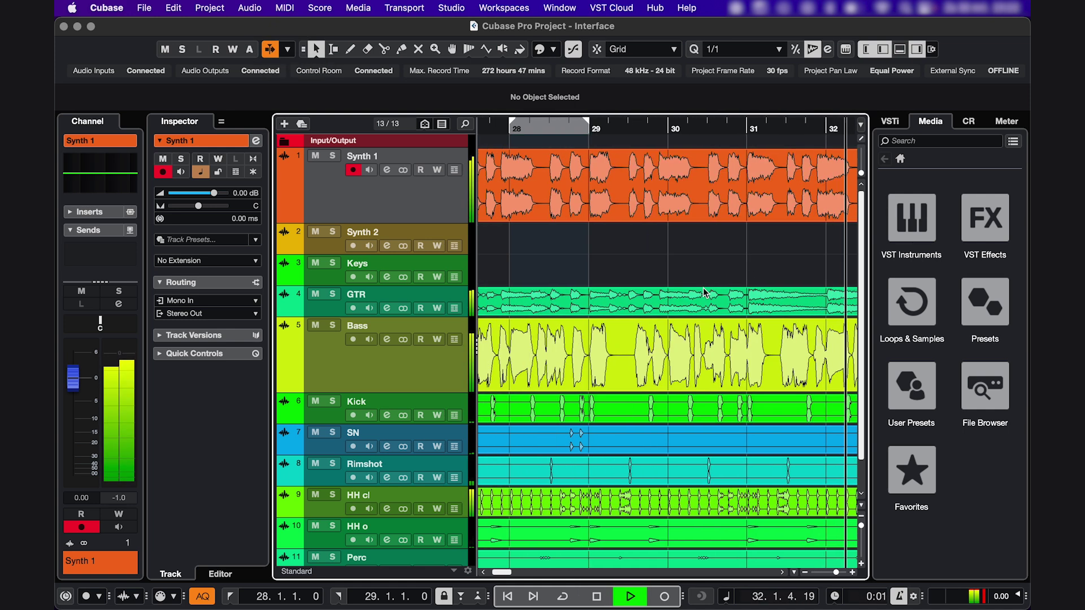
Zoom in, select a short range on the Bass track, toggle Auto-Scroll and stop playback
{"action": "key", "text": "h"}
{"action": "key", "text": "h"}
{"action": "right_click", "coordinate": [598, 357]}
{"action": "left_click", "coordinate": [617, 358]}
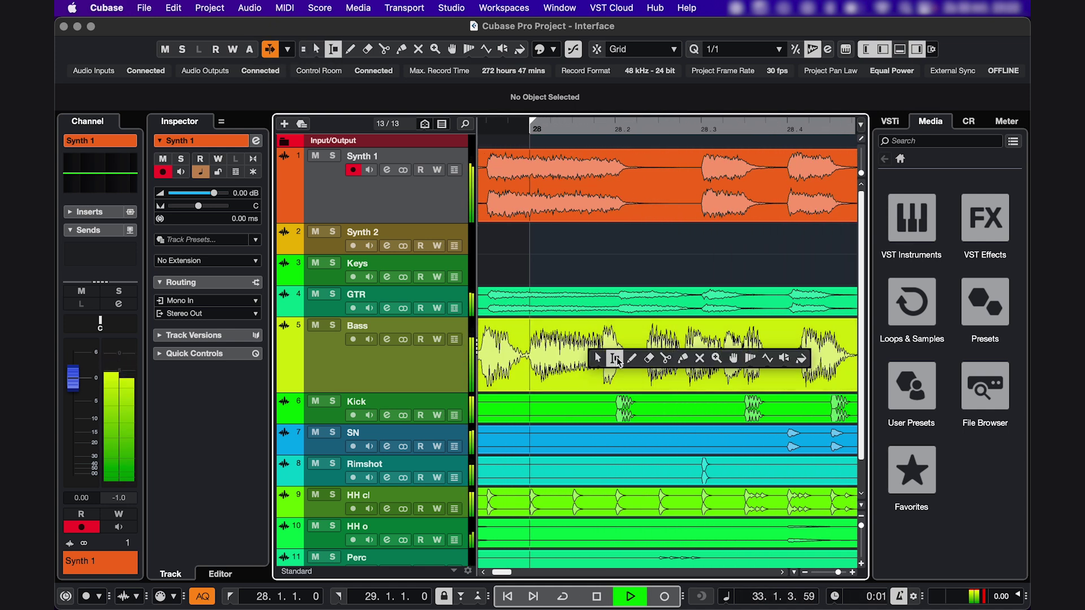
{"action": "left_click_drag", "start_coordinate": [636, 356], "coordinate": [686, 356]}
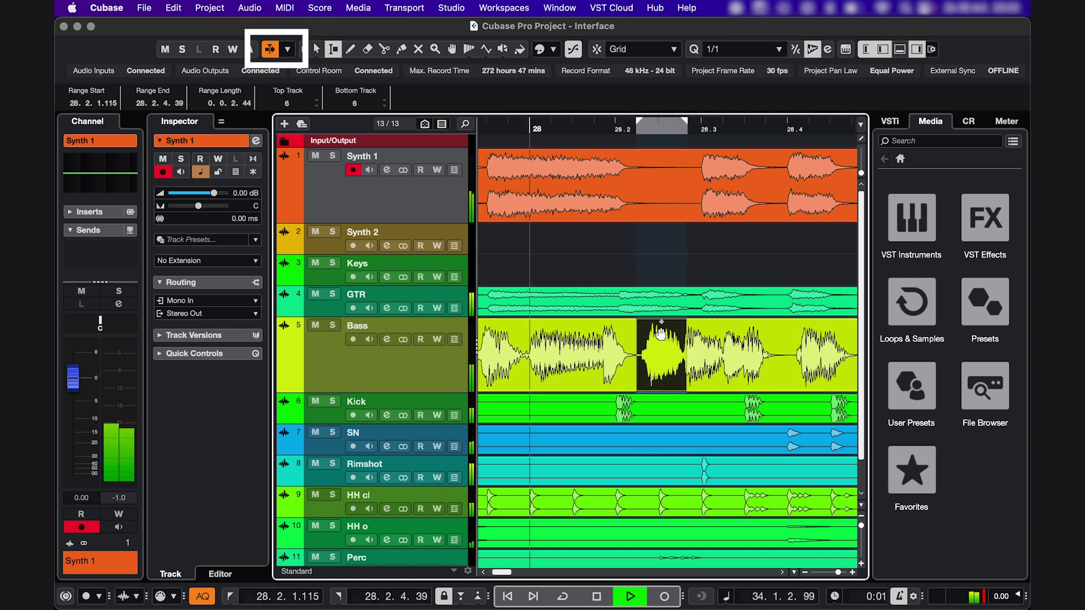
{"action": "left_click", "coordinate": [662, 352]}
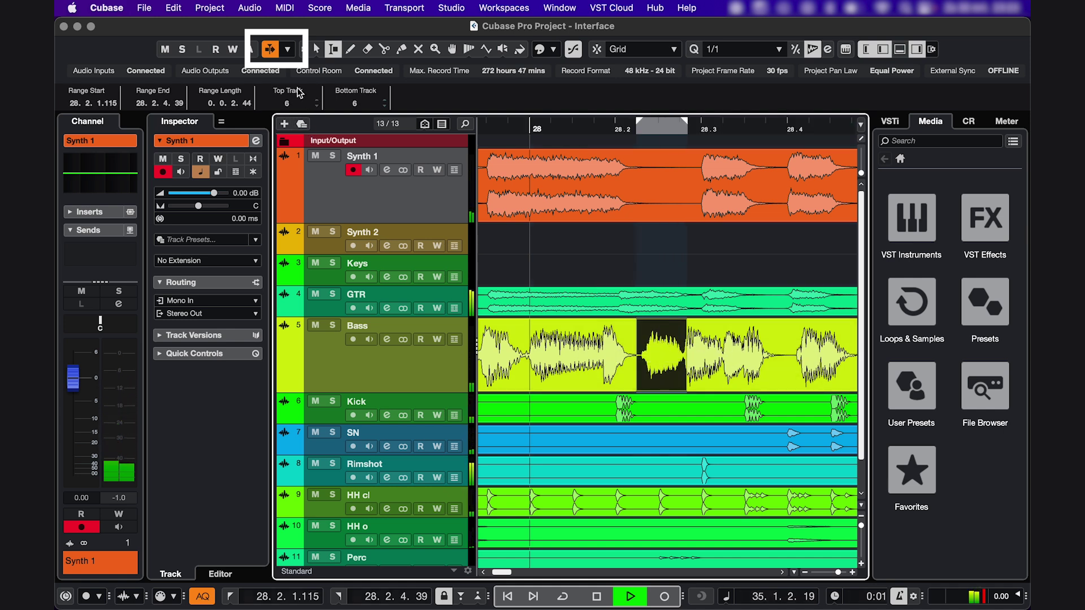
{"action": "left_click", "coordinate": [272, 49]}
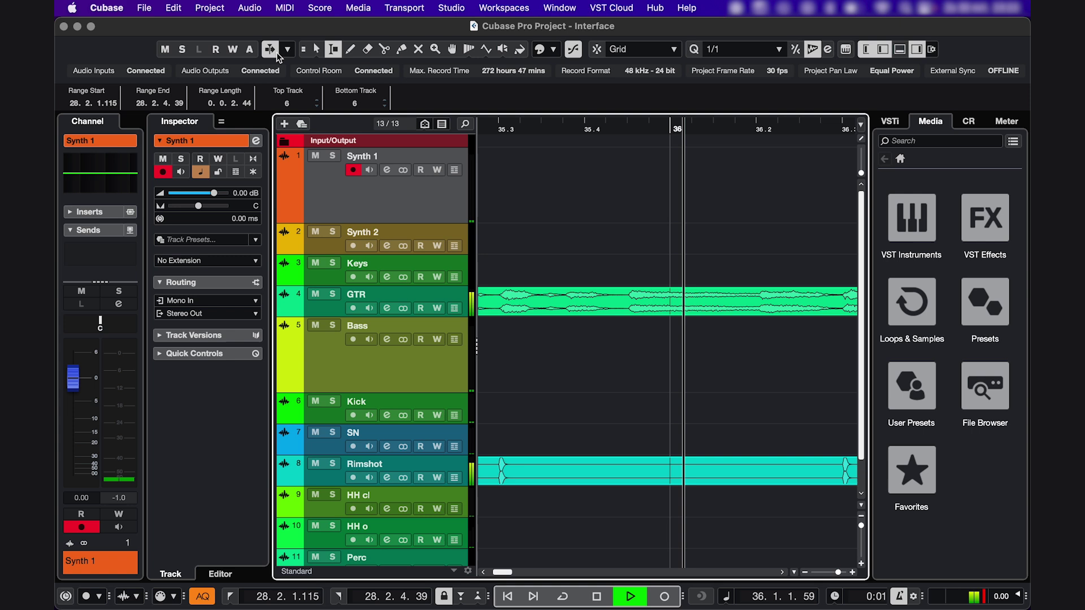
{"action": "key", "text": "space"}
Set Auto-Scroll to Stationary Cursor and test it with playback
{"action": "left_click", "coordinate": [288, 49]}
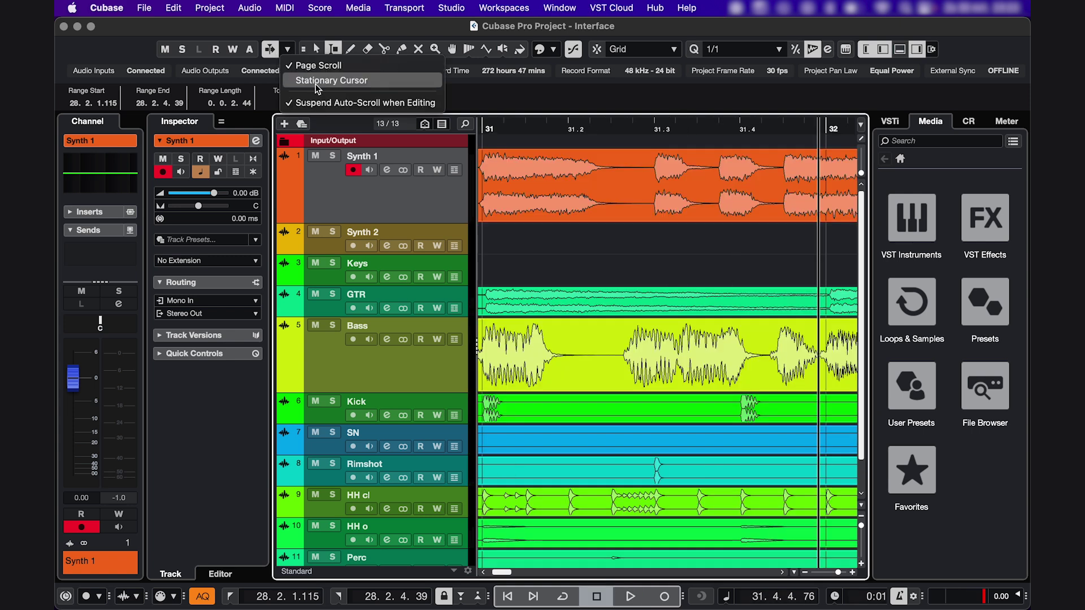
{"action": "left_click", "coordinate": [331, 79]}
{"action": "key", "text": "space"}
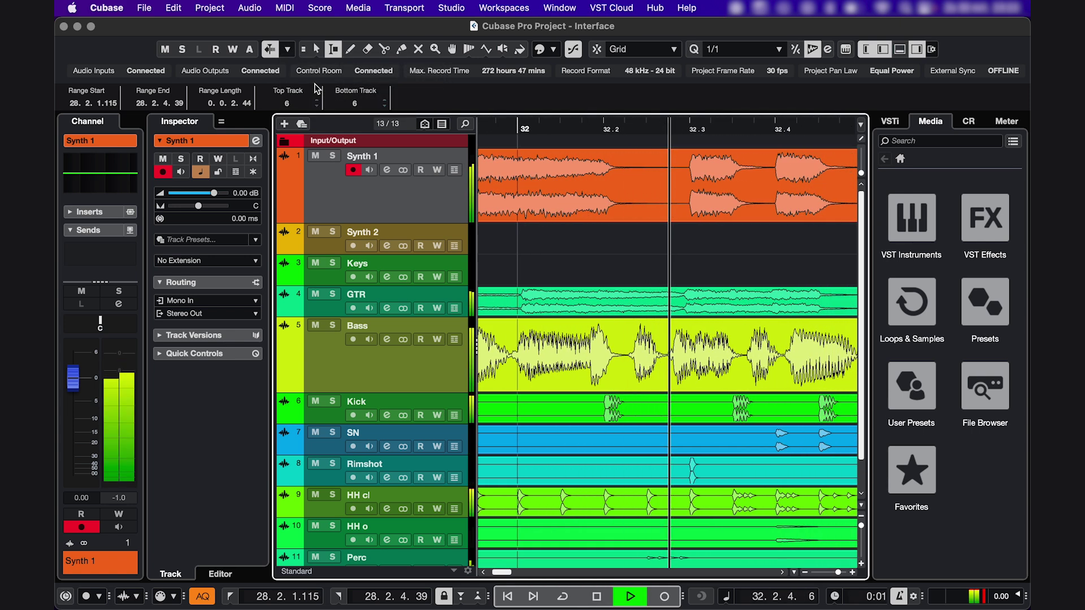
{"action": "key", "text": "space"}
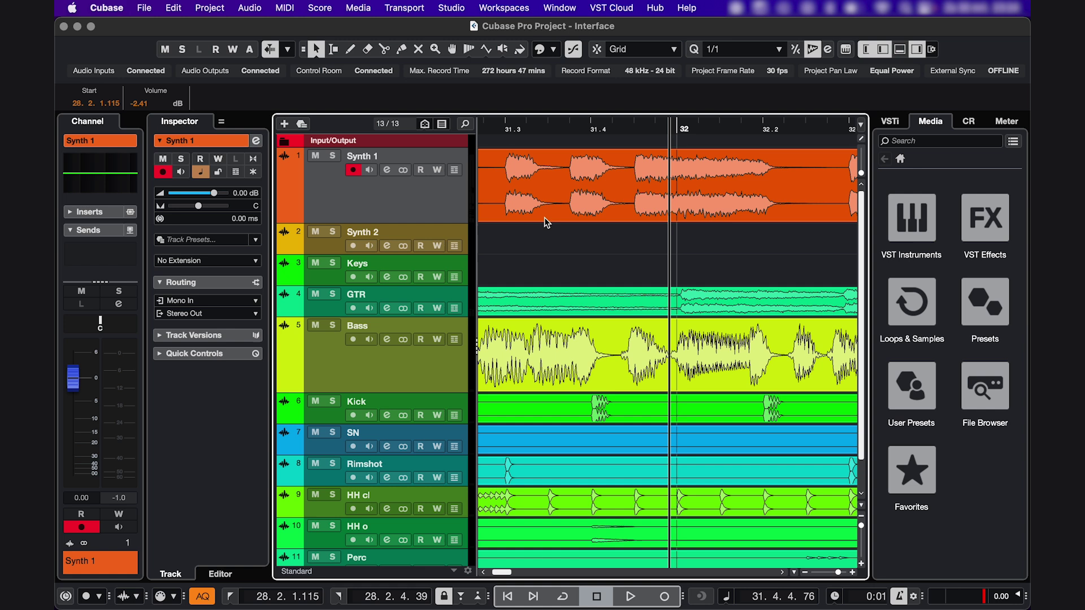
Switch to the Split tool and colour the Synth 2 track red
{"action": "right_click", "coordinate": [553, 246]}
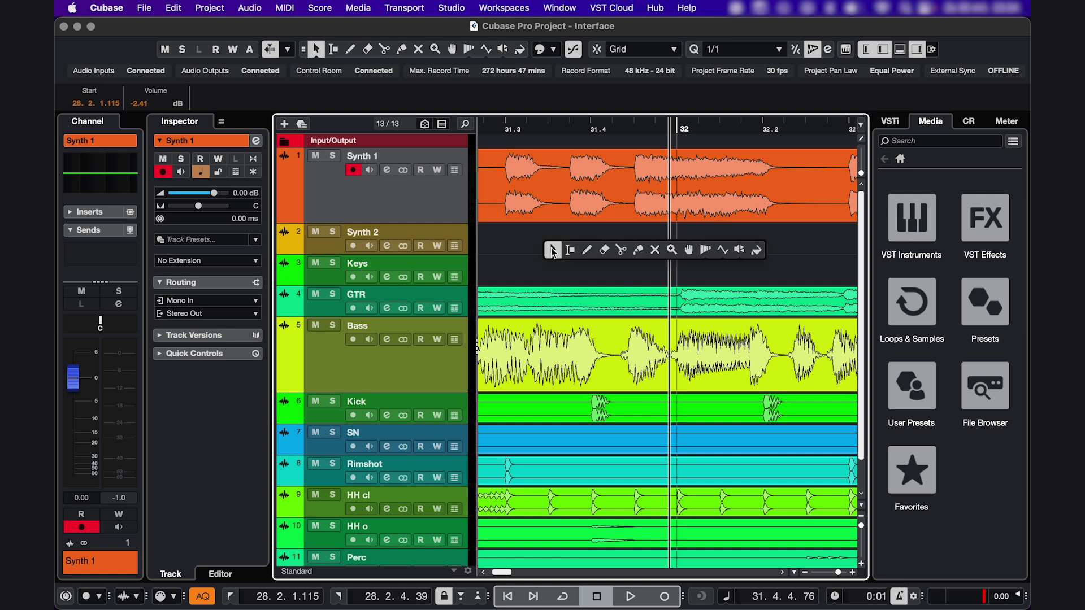
{"action": "left_click", "coordinate": [621, 250]}
{"action": "left_click", "coordinate": [552, 49]}
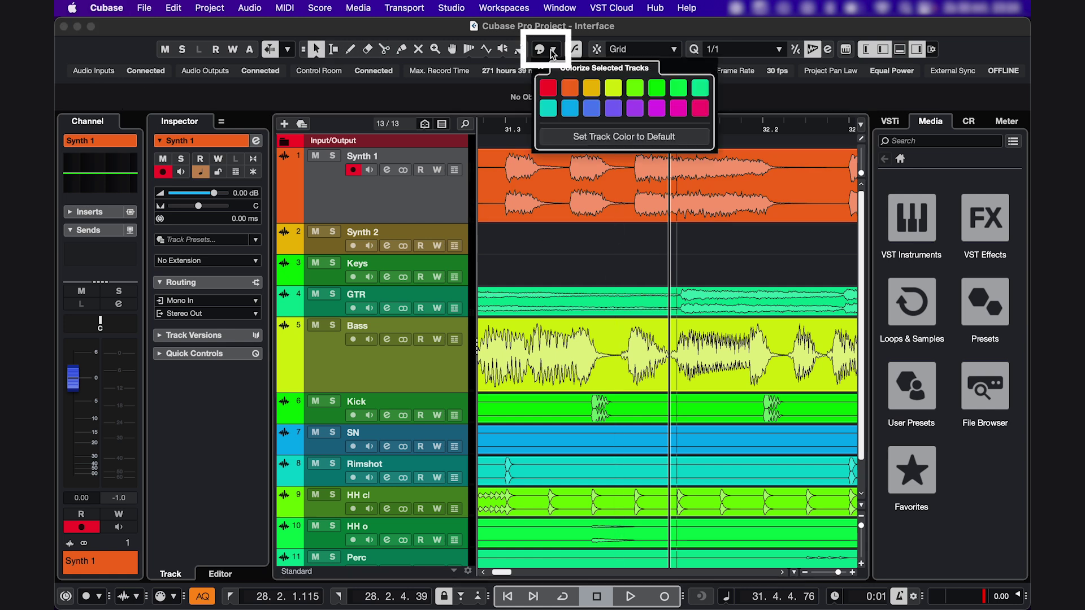
{"action": "left_click", "coordinate": [552, 51]}
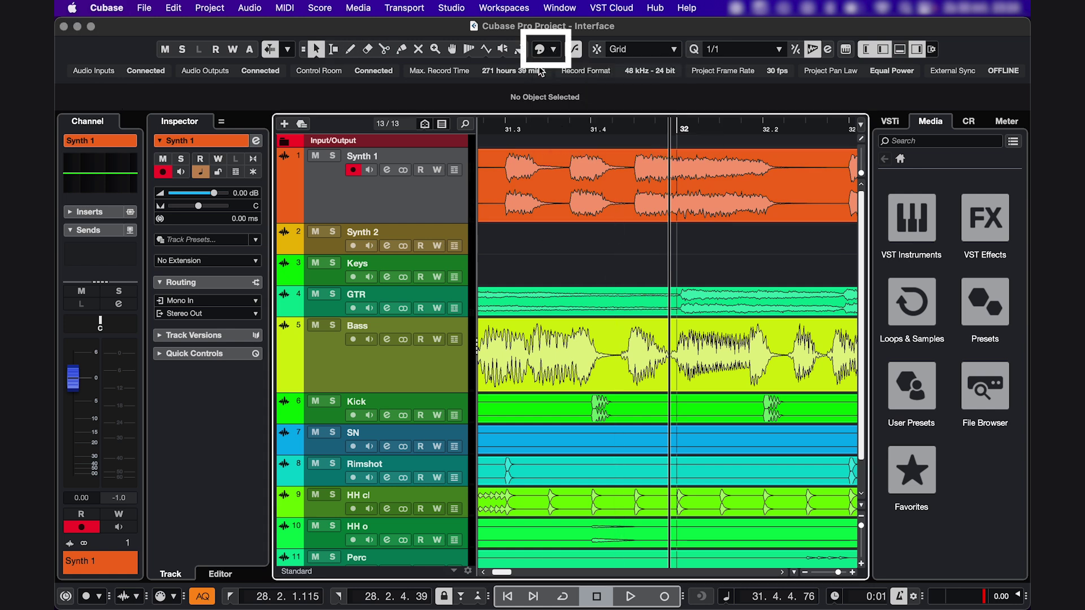
{"action": "left_click", "coordinate": [325, 241]}
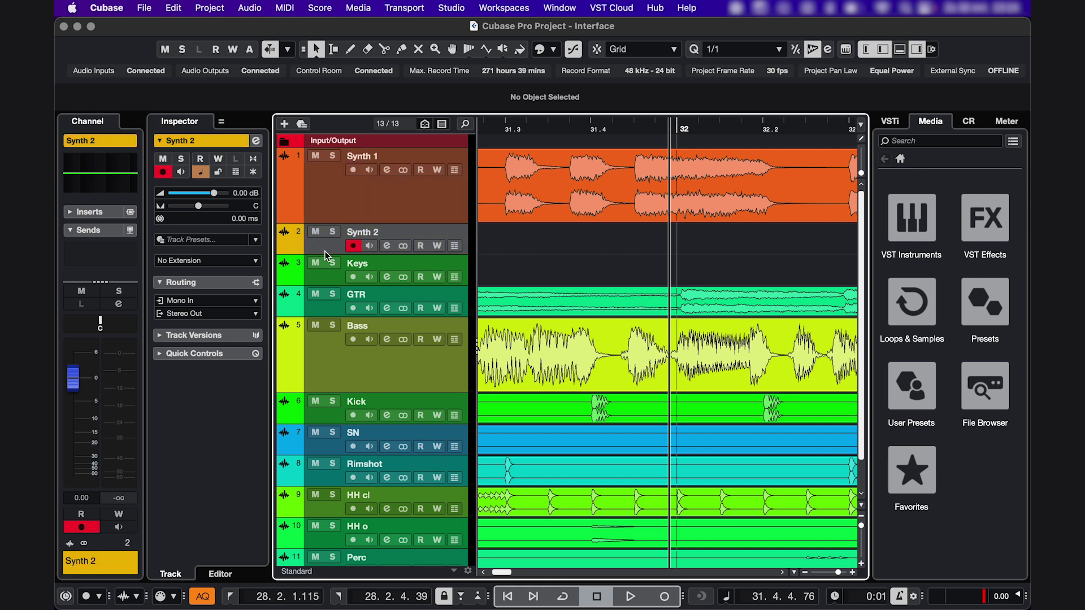
{"action": "left_click", "coordinate": [552, 49]}
{"action": "left_click", "coordinate": [549, 90]}
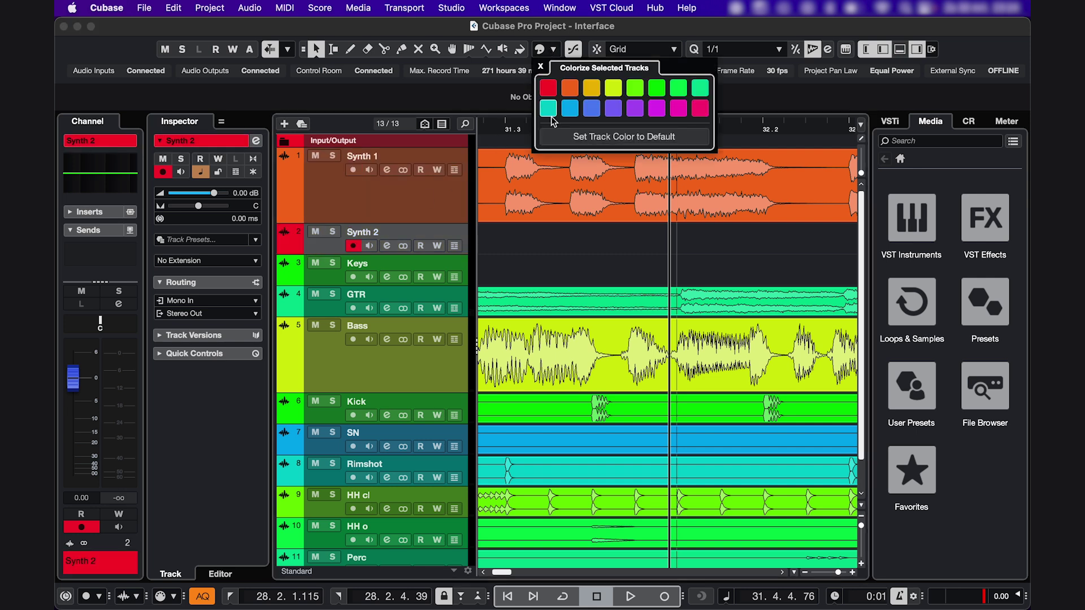
Colour the Synth 1 audio event blue
{"action": "left_click", "coordinate": [562, 185]}
{"action": "left_click", "coordinate": [552, 50]}
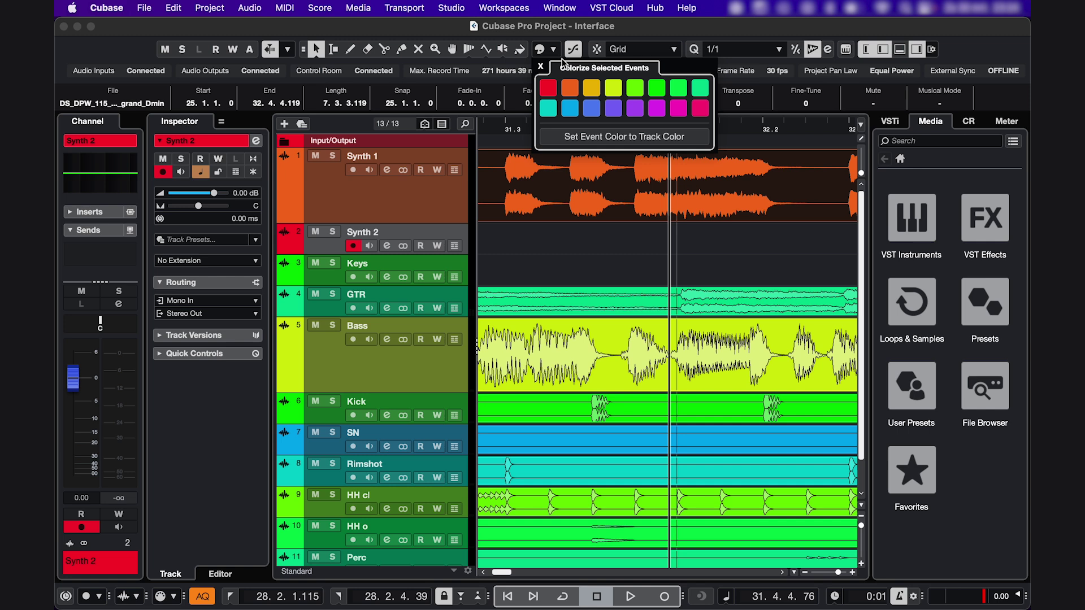
{"action": "left_click", "coordinate": [580, 237]}
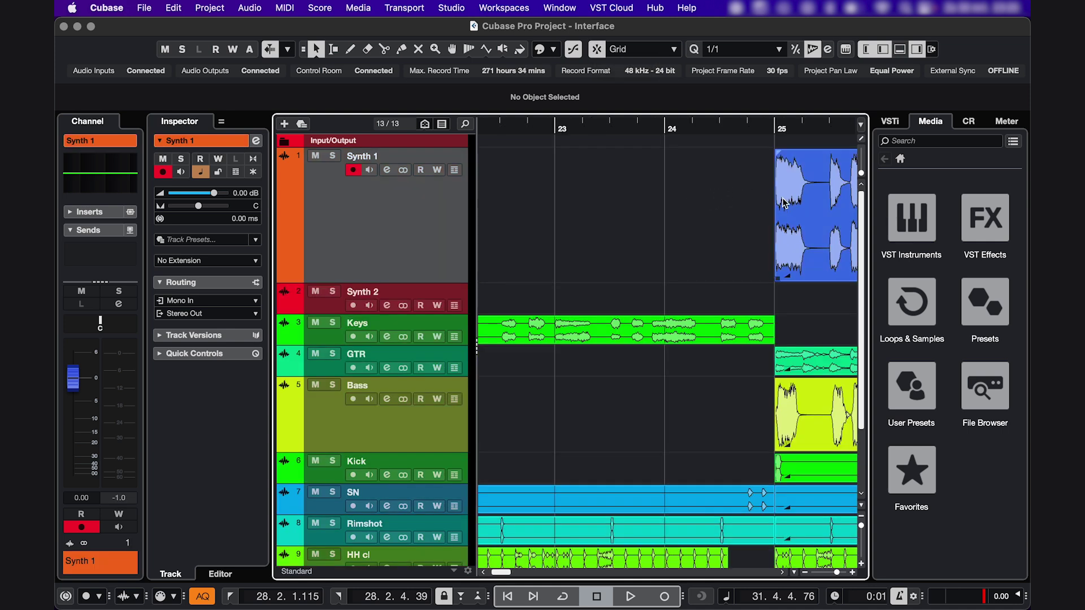
Set snapping to Grid Relative and move the Synth 1 event earlier toward bar 23
{"action": "mouse_move", "coordinate": [786, 203]}
{"action": "left_mouse_down"}
{"action": "mouse_move", "coordinate": [644, 204]}
{"action": "mouse_move", "coordinate": [702, 189]}
{"action": "left_mouse_up"}
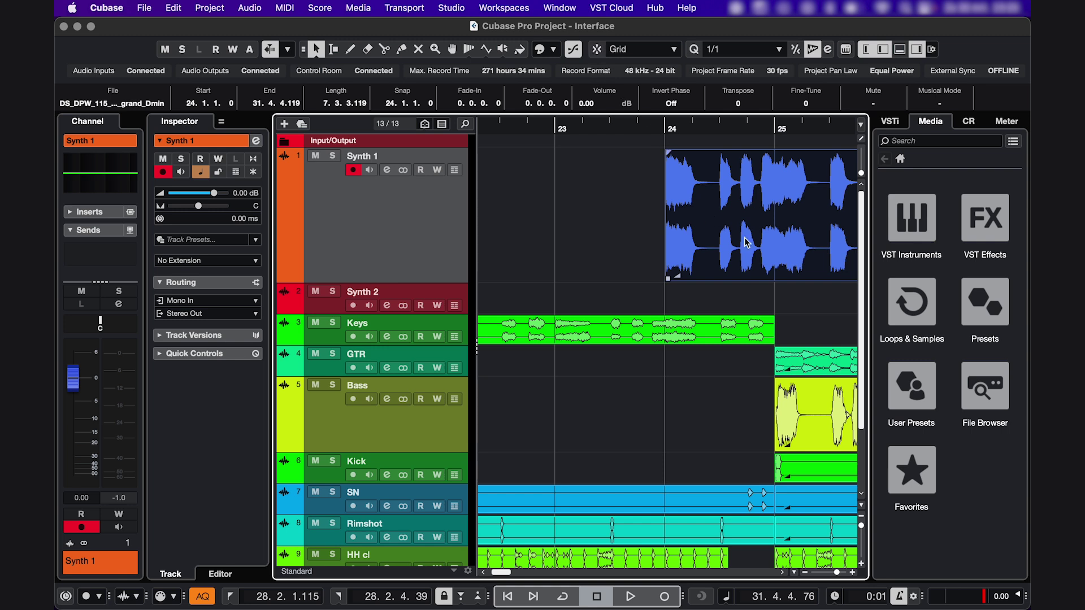
{"action": "left_click_drag", "start_coordinate": [757, 248], "coordinate": [732, 250]}
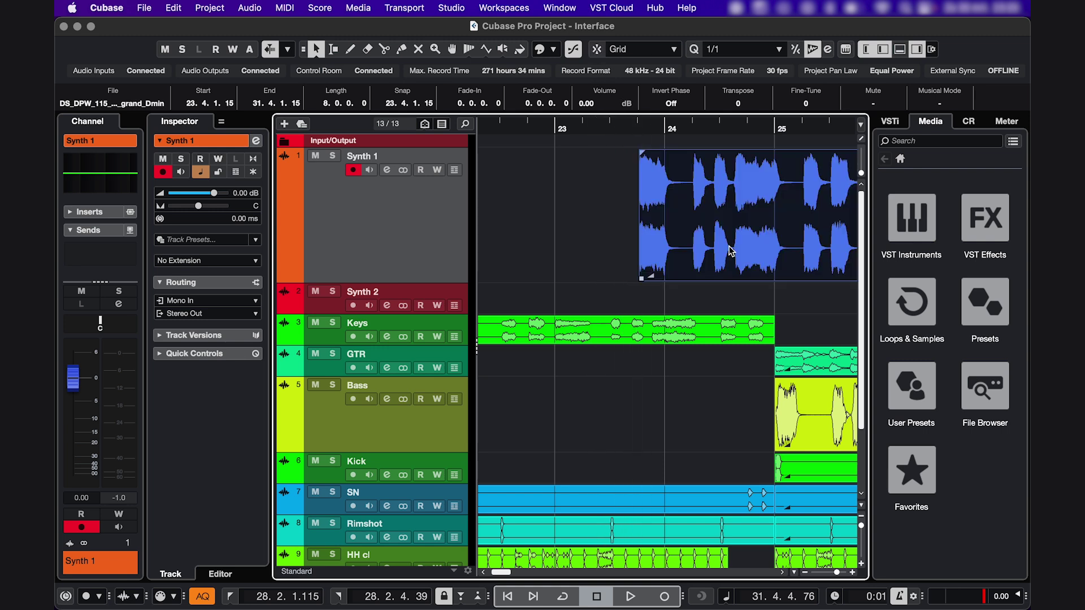
{"action": "left_click", "coordinate": [649, 50]}
{"action": "left_click", "coordinate": [646, 65]}
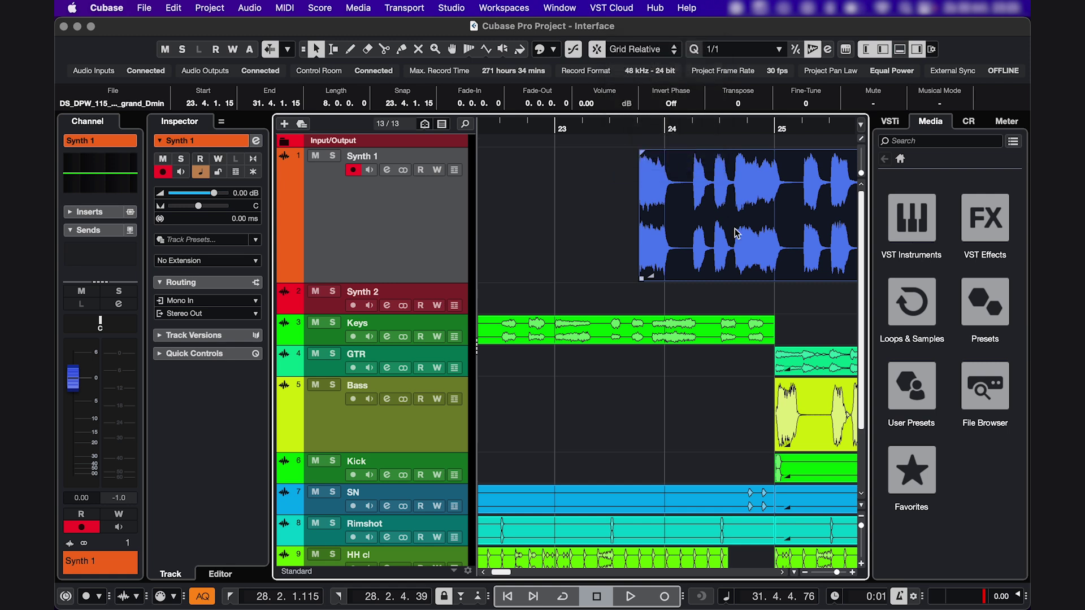
{"action": "mouse_move", "coordinate": [736, 233]}
{"action": "left_mouse_down"}
{"action": "mouse_move", "coordinate": [814, 225]}
{"action": "mouse_move", "coordinate": [706, 220]}
{"action": "left_mouse_up"}
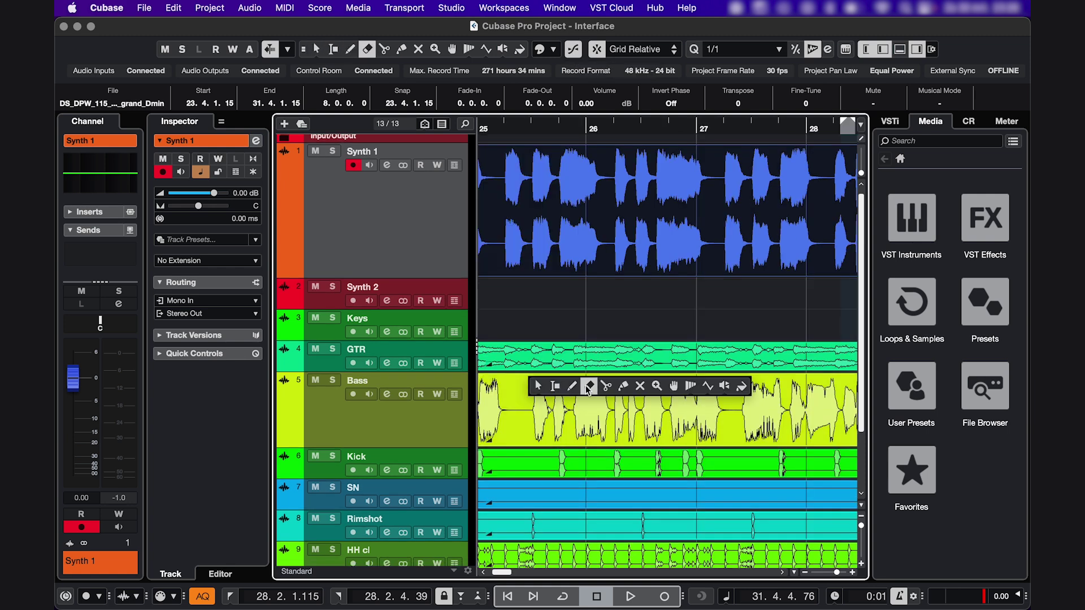
Split the Bass event near bar 27 and delete its right part
{"action": "key", "text": "3"}
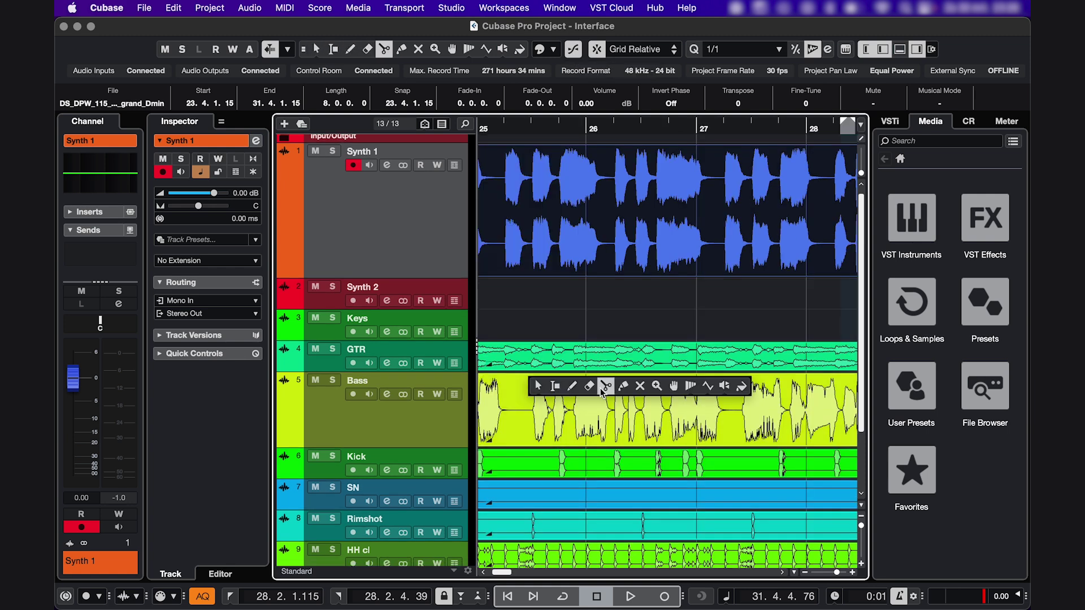
{"action": "left_click", "coordinate": [708, 406]}
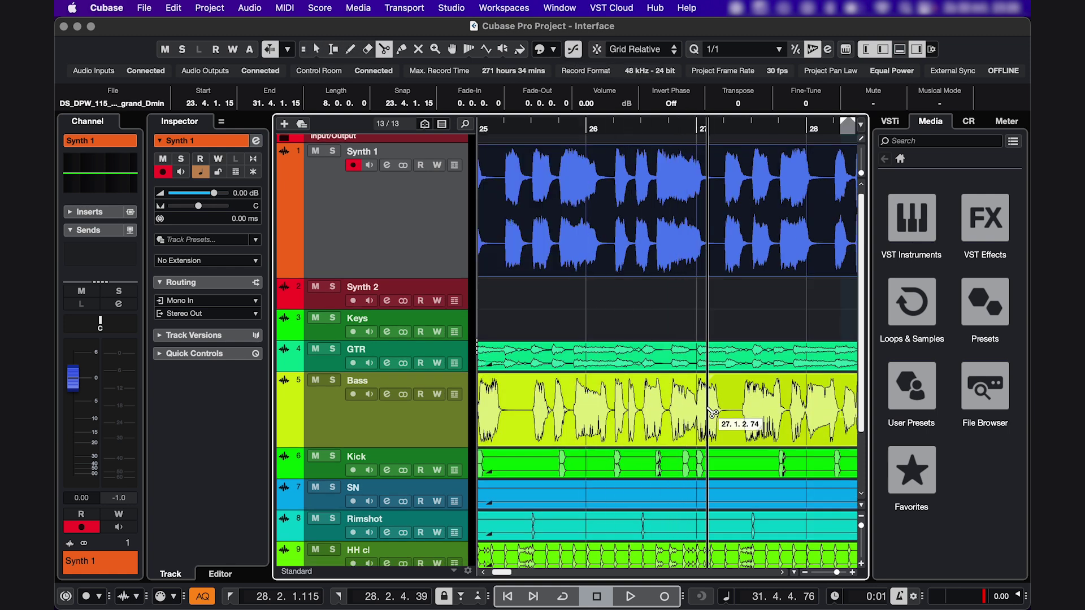
{"action": "left_click", "coordinate": [452, 447]}
{"action": "scroll", "coordinate": [688, 449], "scroll_direction": "up", "scroll_amount": 5}
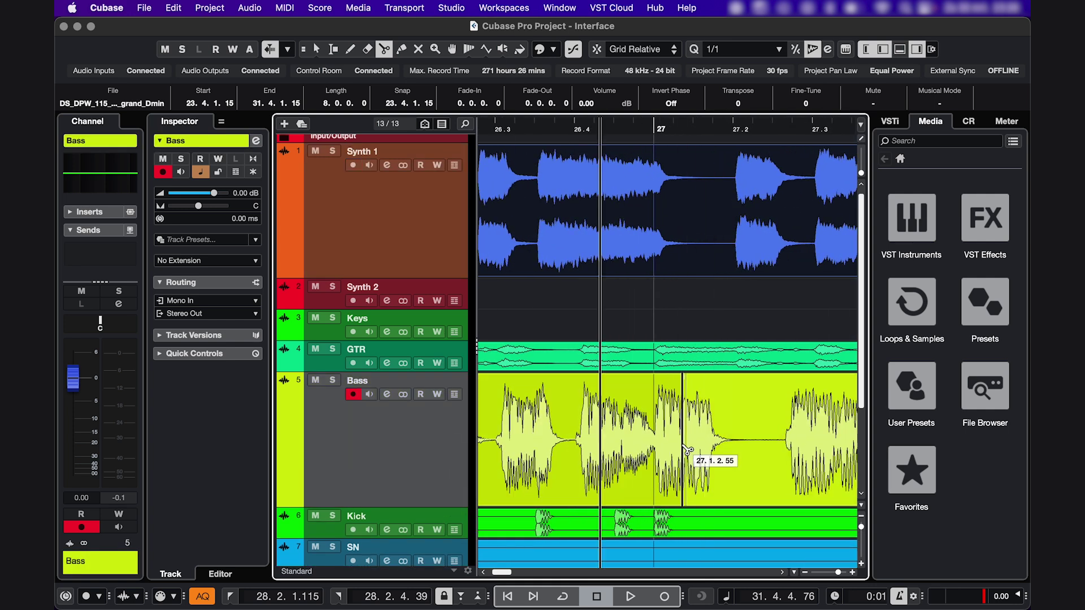
{"action": "scroll", "coordinate": [688, 450], "scroll_direction": "up", "scroll_amount": 5}
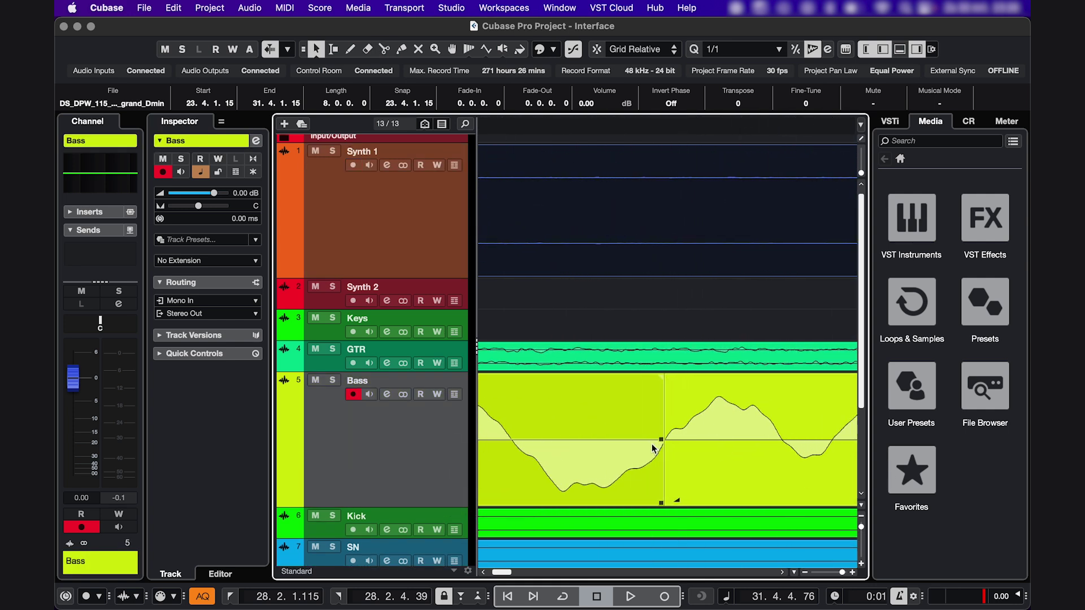
{"action": "key", "text": "1"}
{"action": "left_click", "coordinate": [720, 418]}
{"action": "key", "text": "BackSpace"}
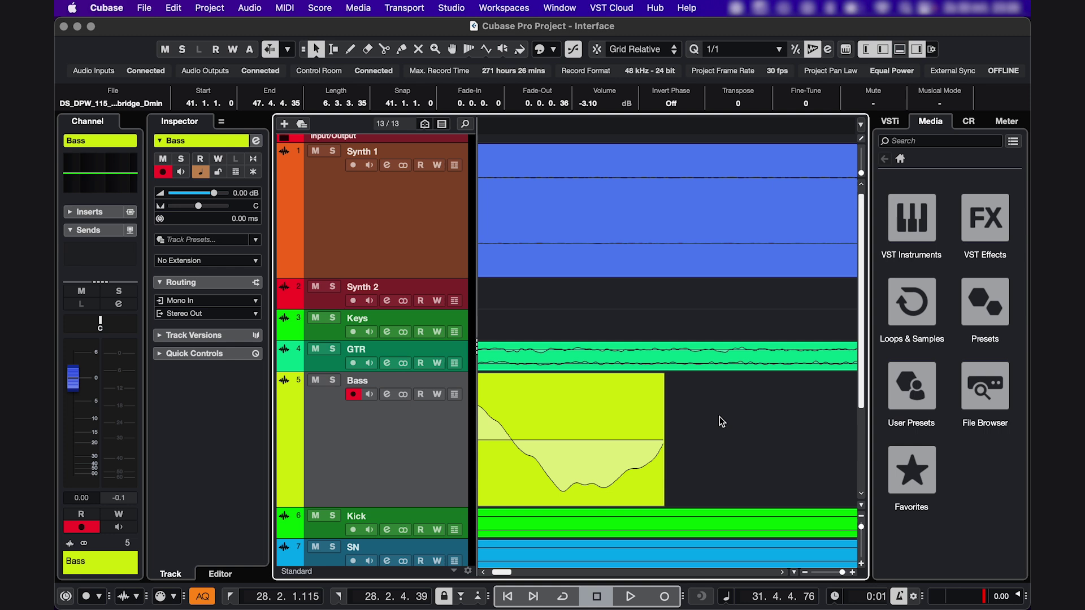
Zoom out to the whole project and show, then hide, the toolbar's Grid Type field
{"action": "key", "text": "shift+f"}
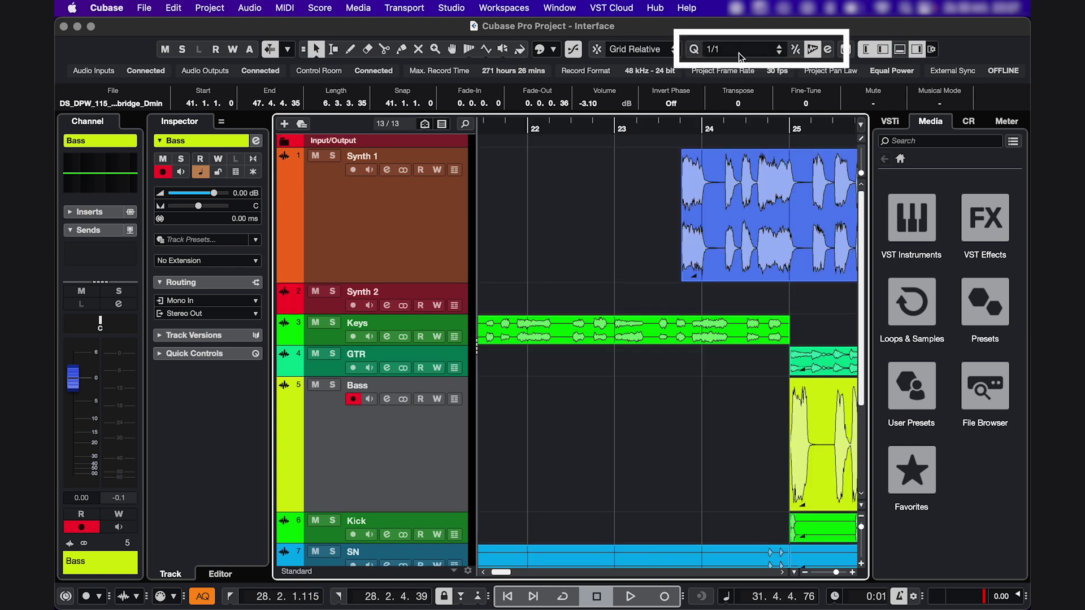
{"action": "left_click", "coordinate": [740, 50]}
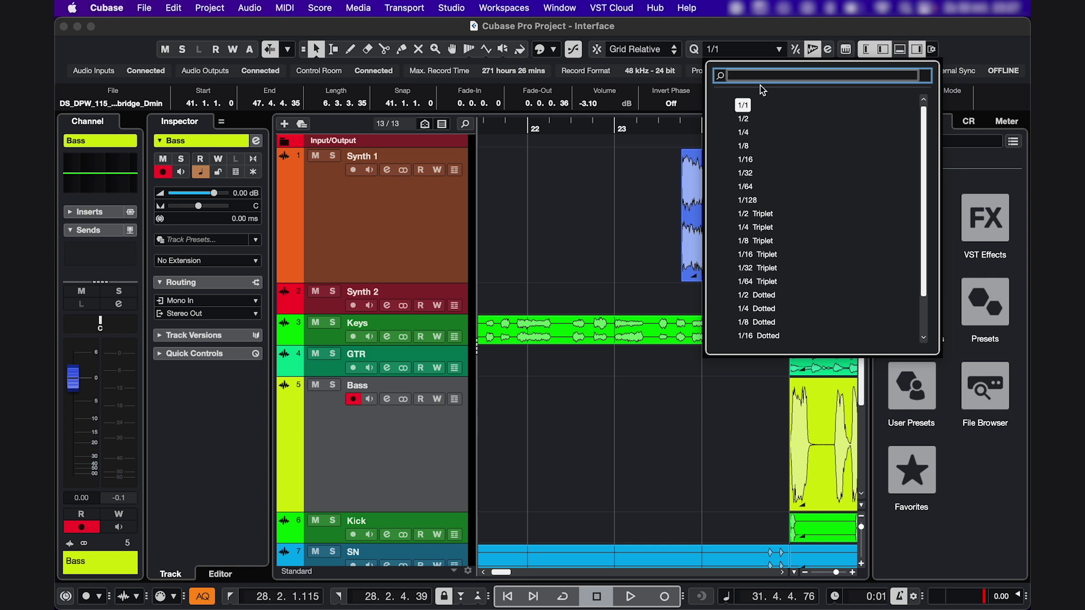
{"action": "key", "text": "Escape"}
{"action": "right_click", "coordinate": [695, 60]}
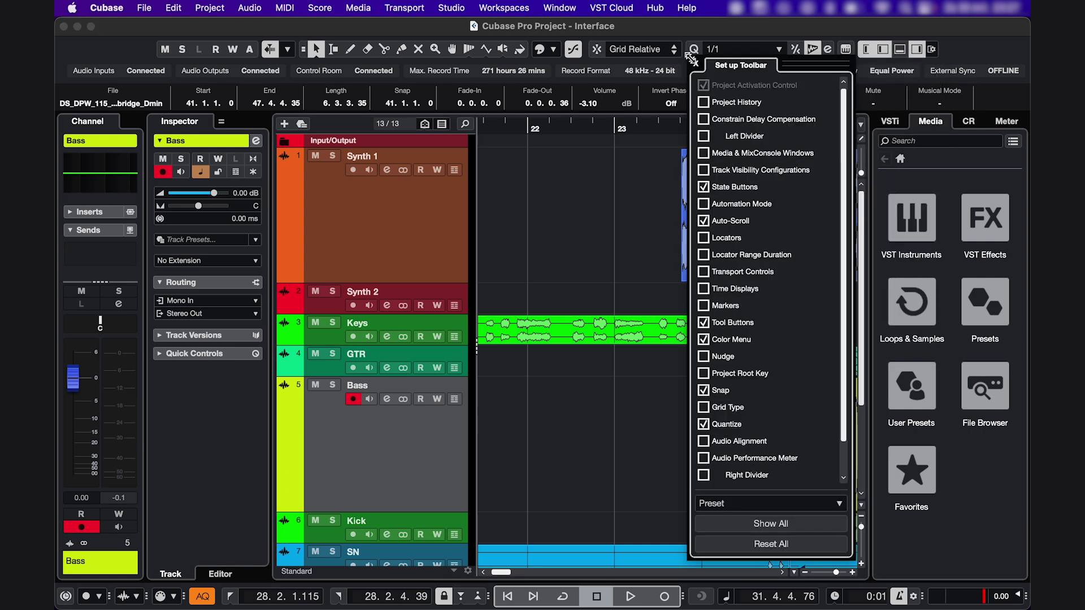
{"action": "left_click", "coordinate": [723, 407]}
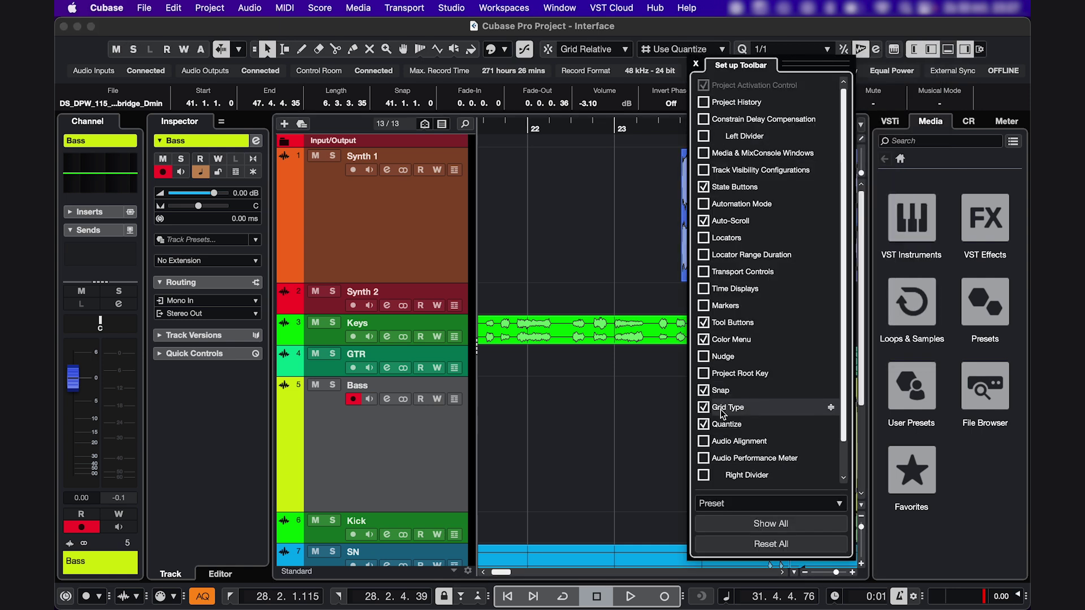
{"action": "left_click", "coordinate": [625, 190]}
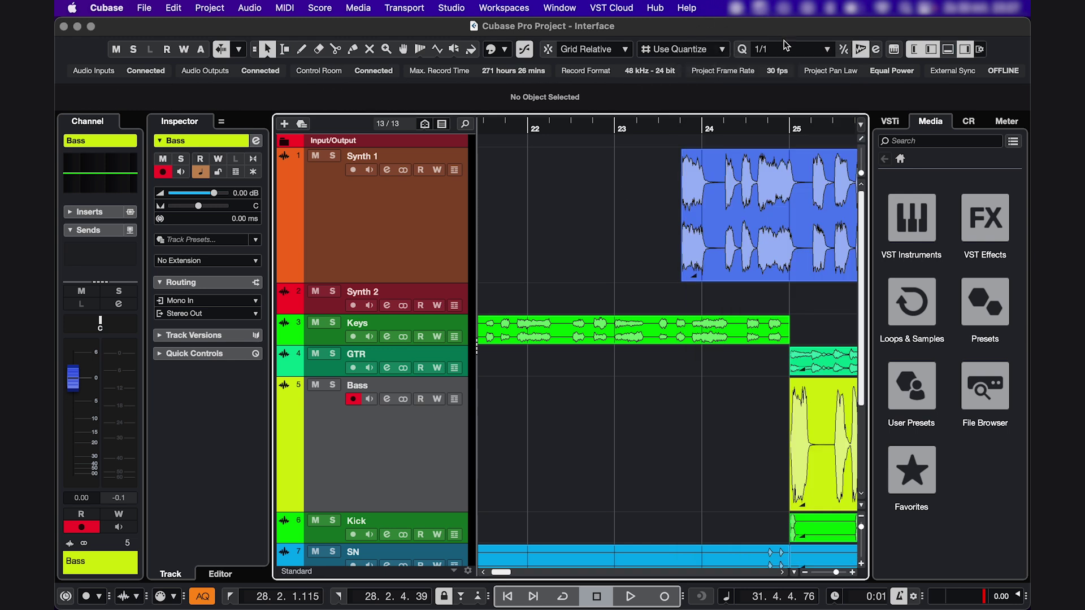
{"action": "right_click", "coordinate": [754, 61]}
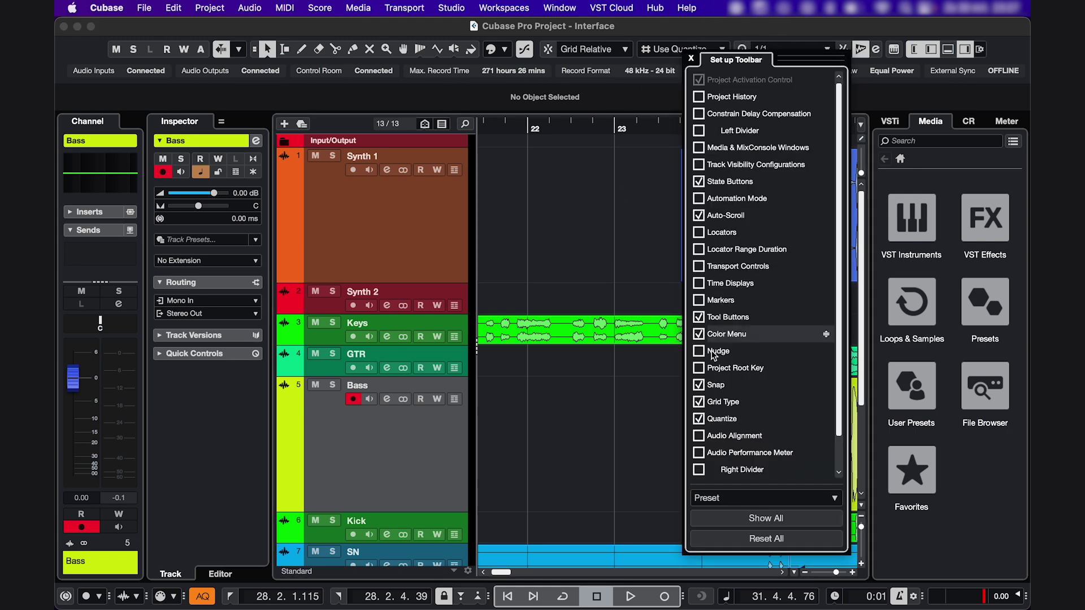
{"action": "left_click", "coordinate": [699, 402]}
{"action": "left_click", "coordinate": [593, 254]}
Set quantize to 1/16 and snap type to Grid, then nudge Synth 1 to 23.3.2
{"action": "left_click", "coordinate": [746, 48]}
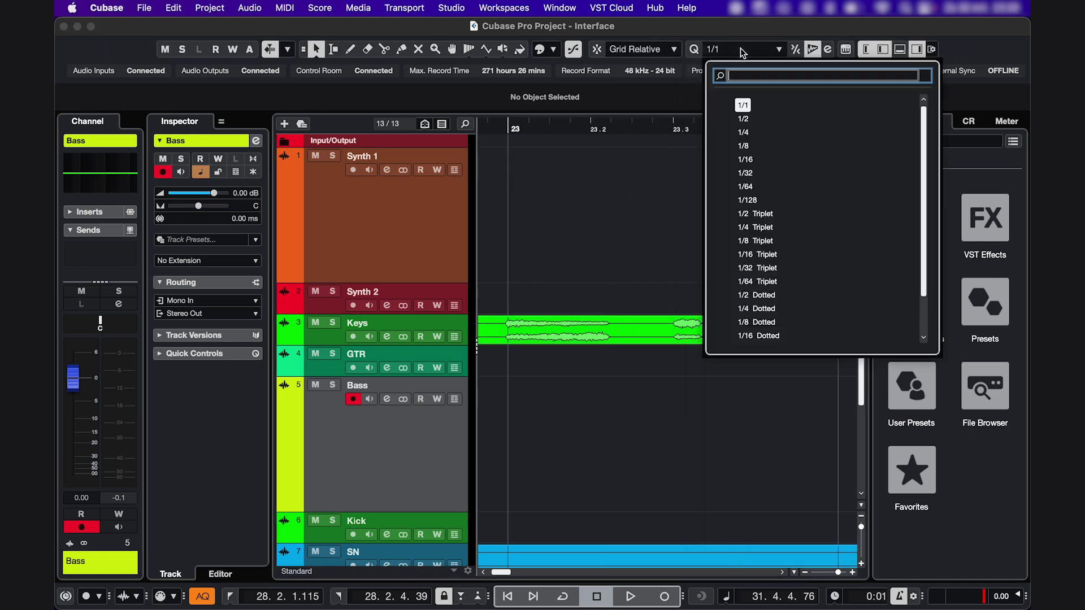
{"action": "left_click", "coordinate": [747, 159]}
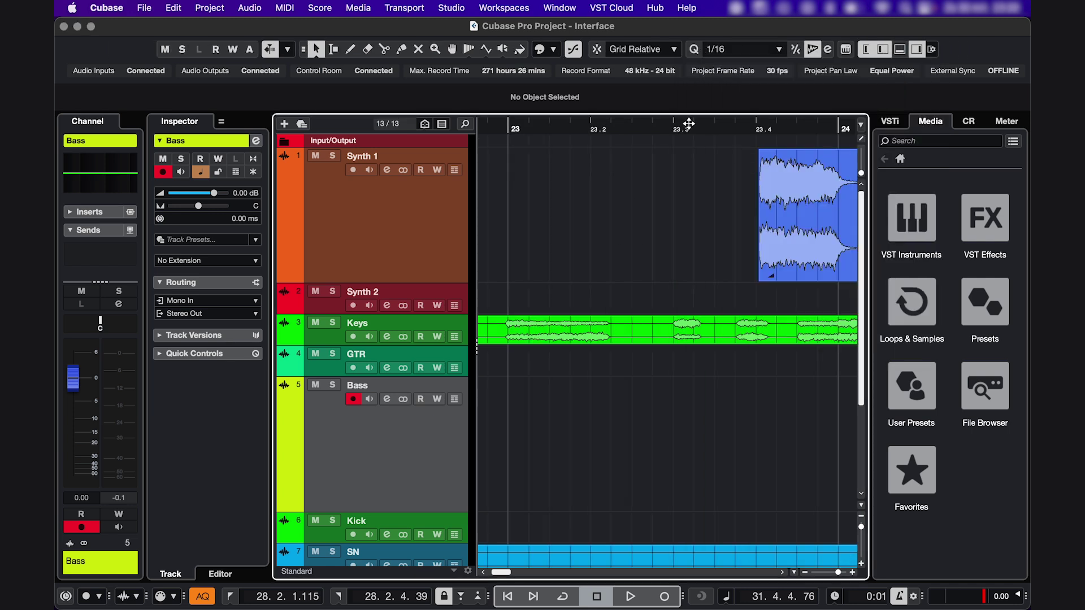
{"action": "left_click", "coordinate": [640, 49]}
{"action": "left_click", "coordinate": [635, 37]}
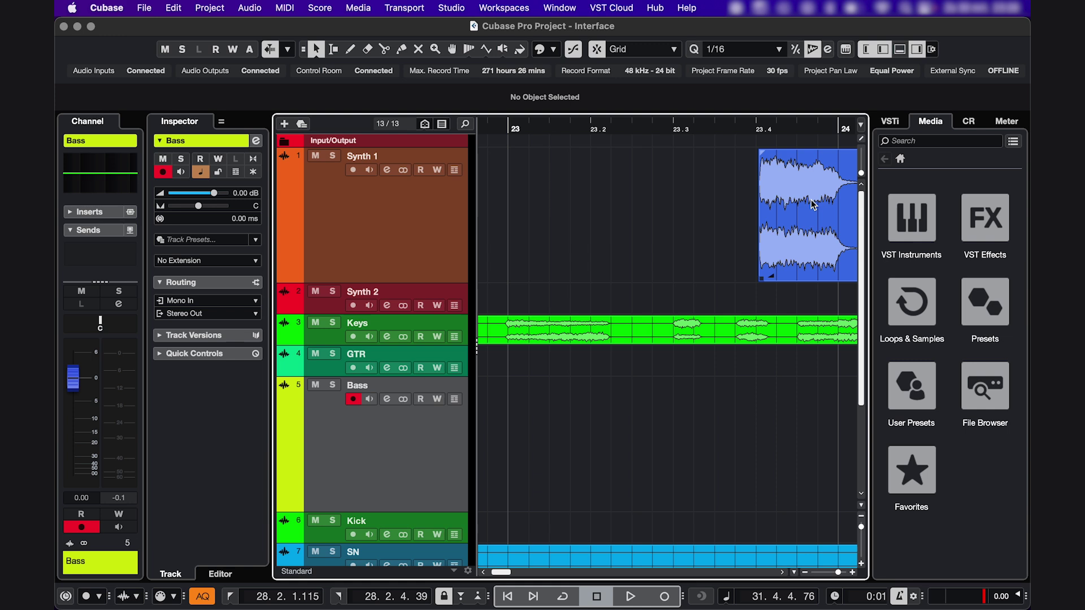
{"action": "left_click_drag", "start_coordinate": [813, 204], "coordinate": [736, 203]}
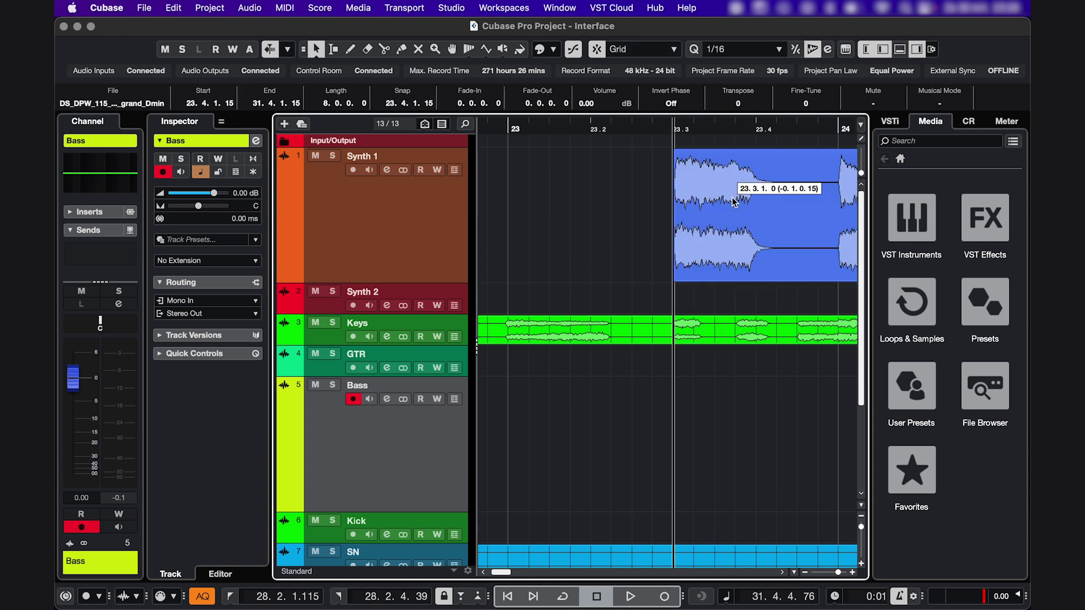
{"action": "left_click_drag", "start_coordinate": [735, 203], "coordinate": [750, 199]}
Set quantize to 1/1 and move the Synth 1 event to start at bar 23
{"action": "left_click", "coordinate": [747, 48]}
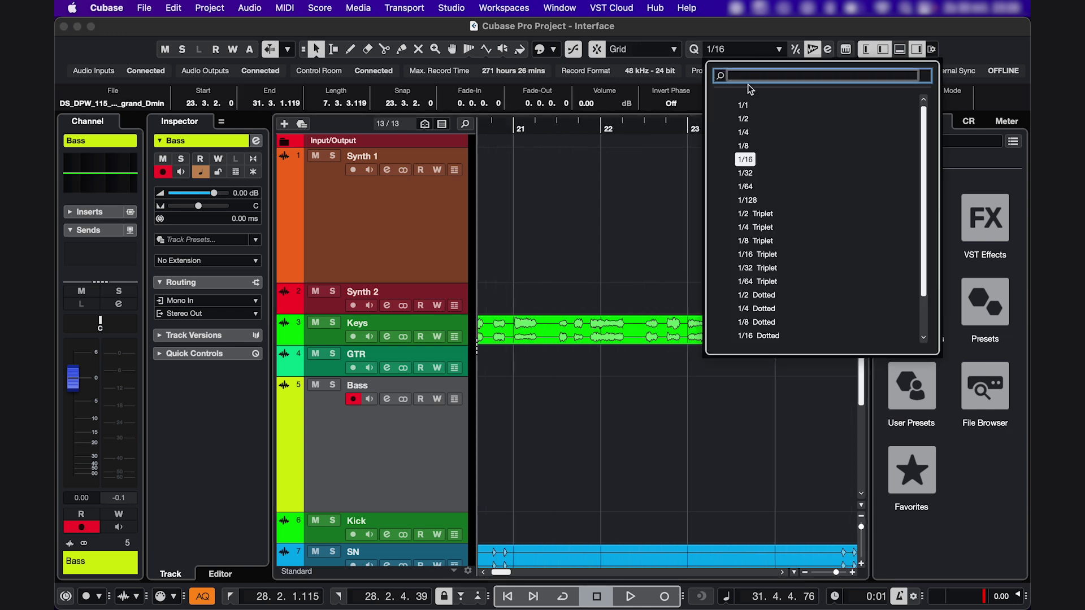
{"action": "left_click", "coordinate": [744, 105]}
{"action": "left_click_drag", "start_coordinate": [788, 195], "coordinate": [710, 198]}
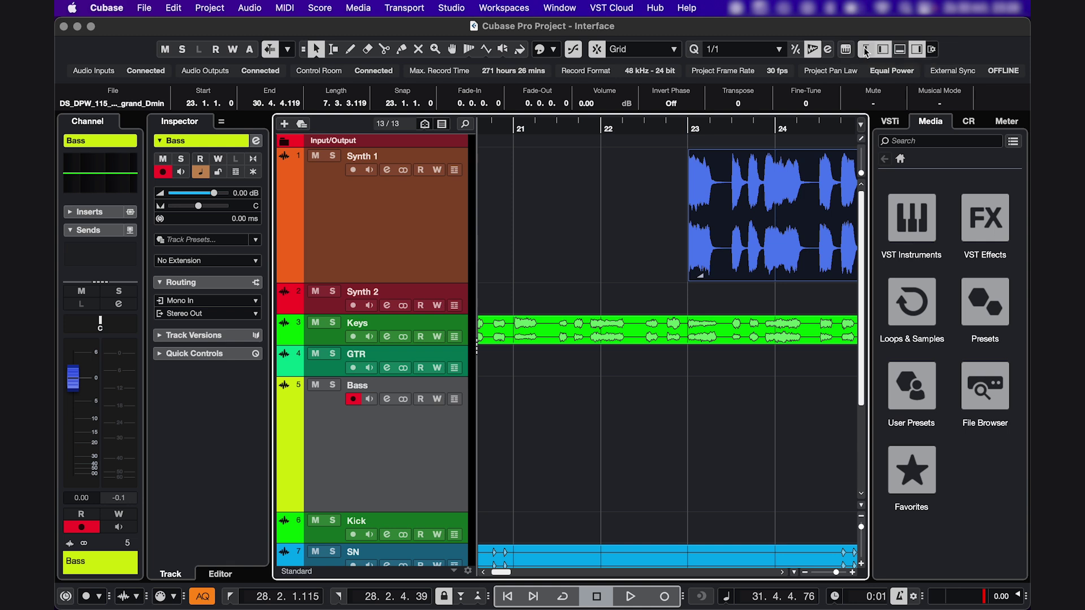
Toggle the left, lower and right zones, leaving the Inspector and Media panel hidden
{"action": "left_click", "coordinate": [866, 49]}
{"action": "left_click", "coordinate": [866, 49]}
{"action": "left_click", "coordinate": [886, 50]}
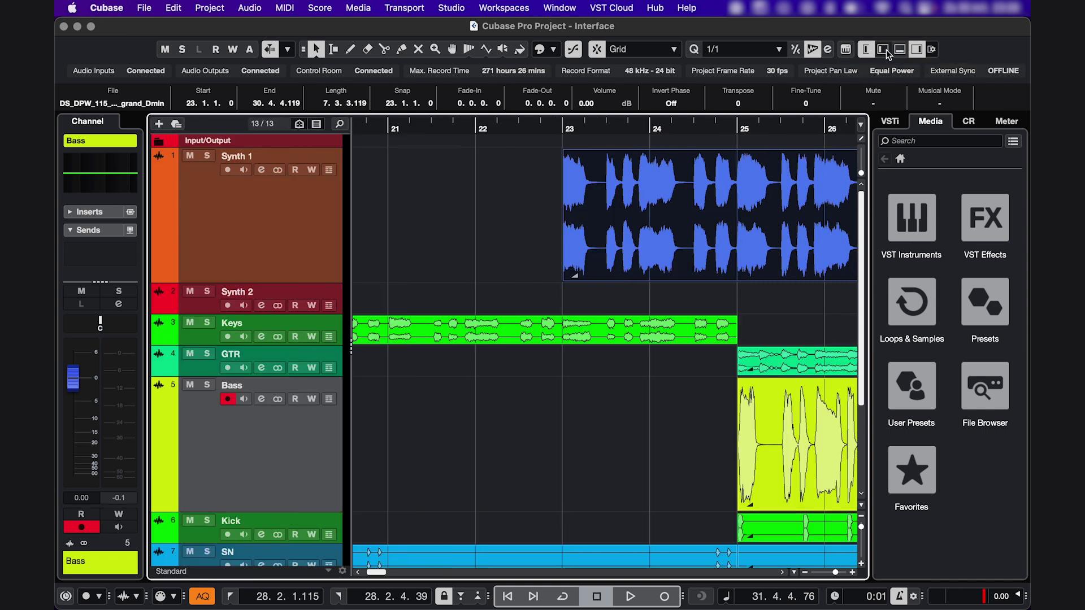
{"action": "left_click", "coordinate": [900, 50]}
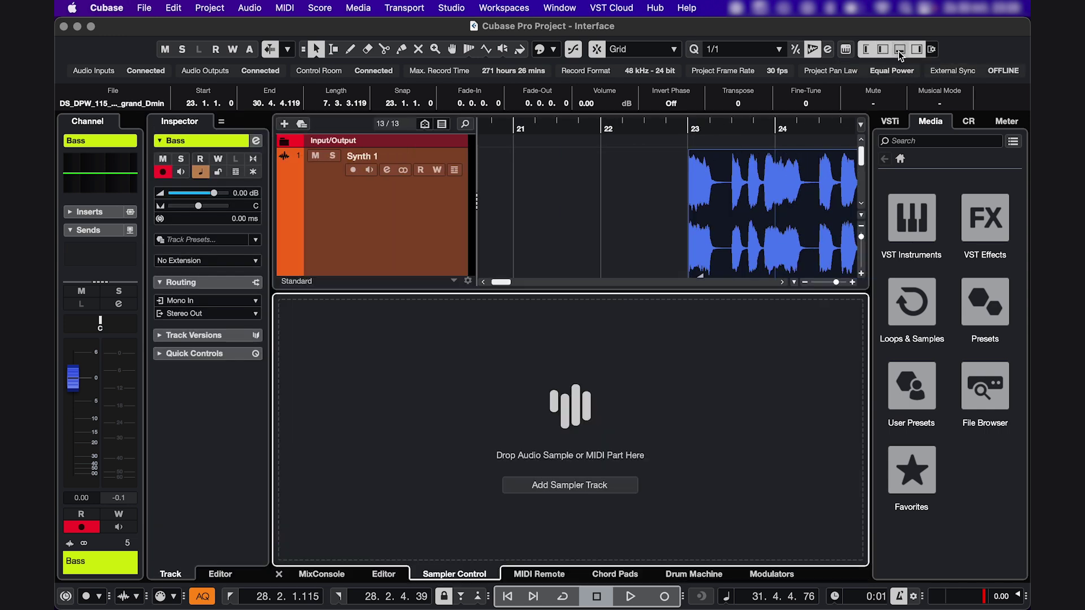
{"action": "left_click", "coordinate": [901, 51]}
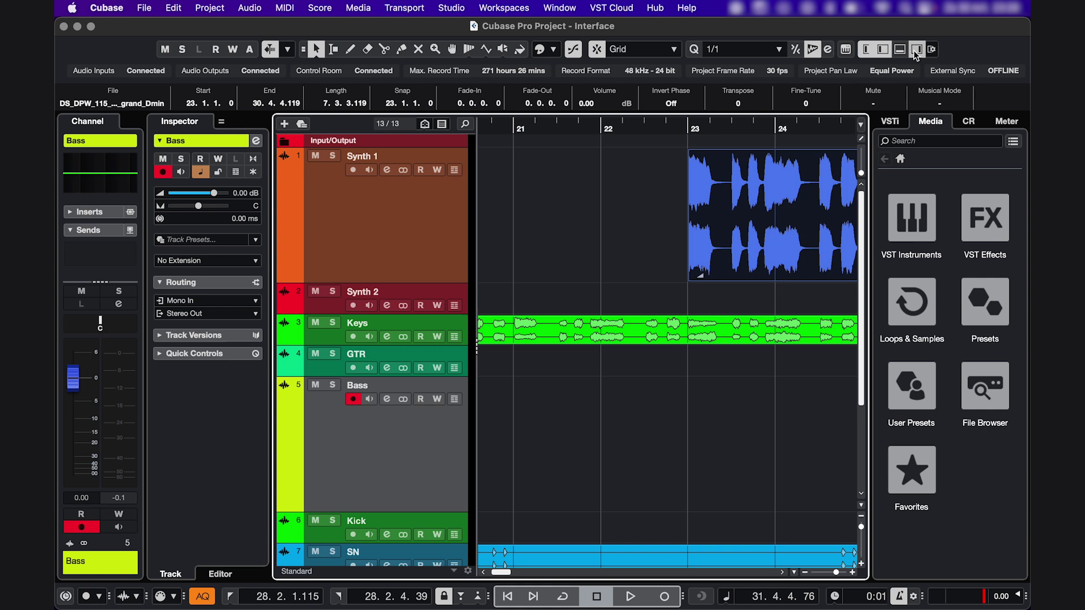
{"action": "left_click", "coordinate": [914, 50]}
{"action": "left_click", "coordinate": [913, 50]}
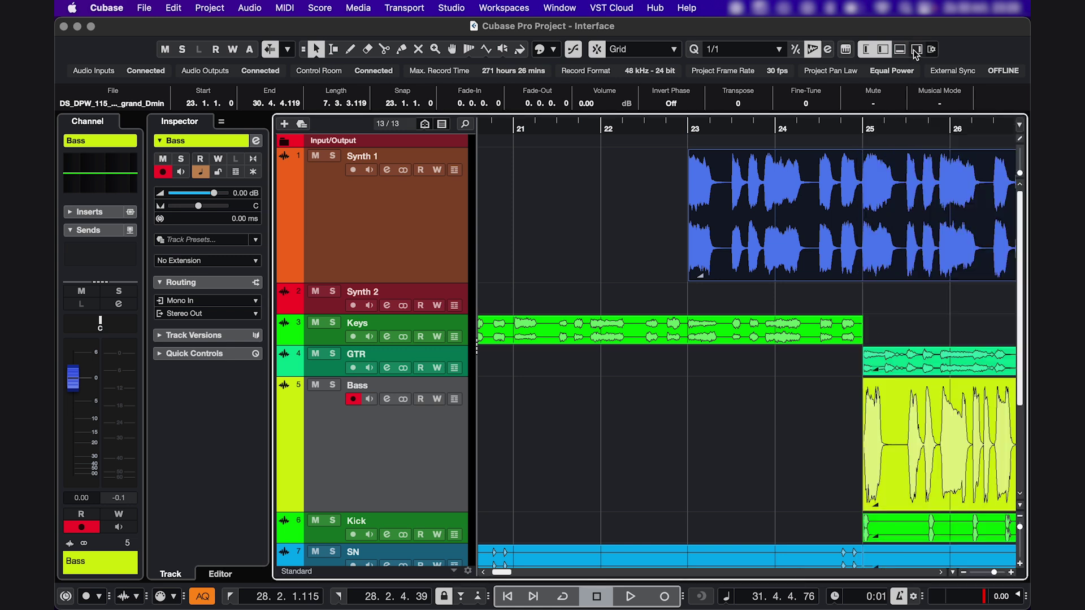
{"action": "left_click", "coordinate": [882, 51]}
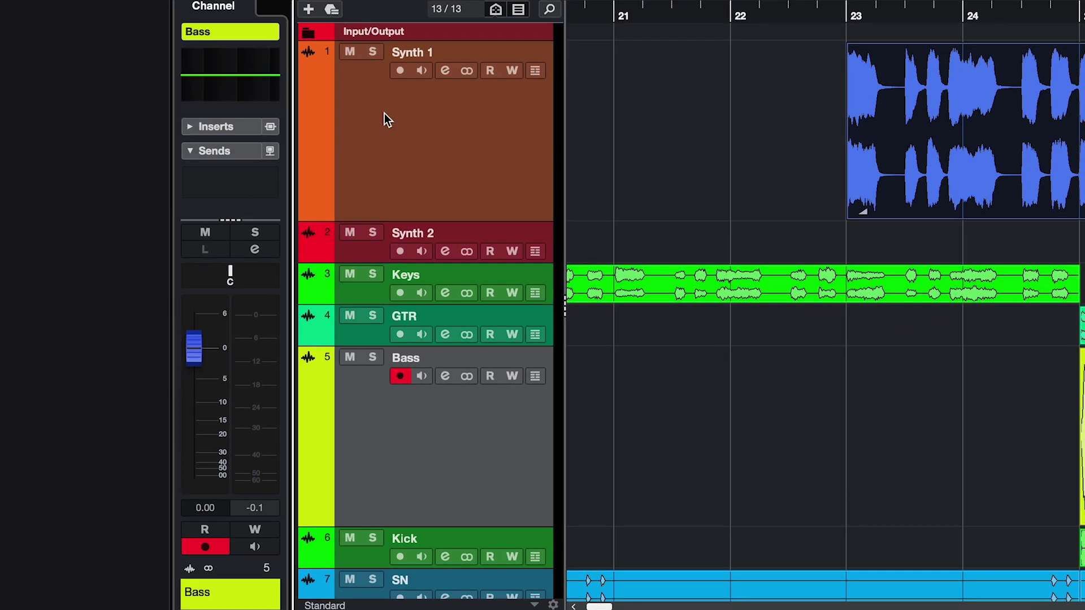
Select Synth 2, Keys and Bass in turn, ending with Synth 1 selected
{"action": "left_click", "coordinate": [384, 119]}
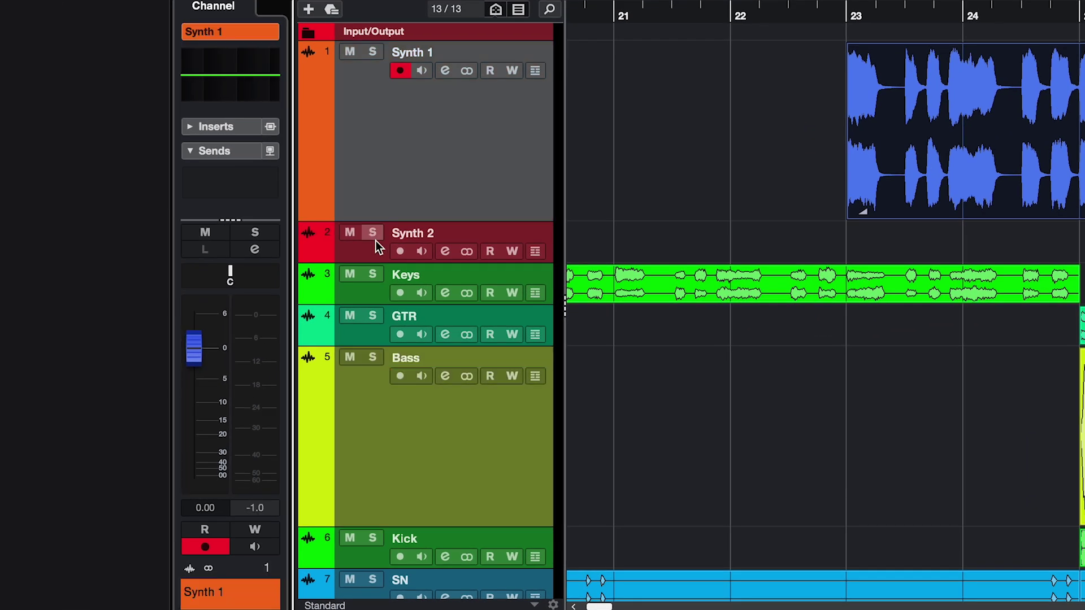
{"action": "left_click", "coordinate": [375, 240]}
{"action": "left_click", "coordinate": [370, 285]}
{"action": "left_click", "coordinate": [375, 420]}
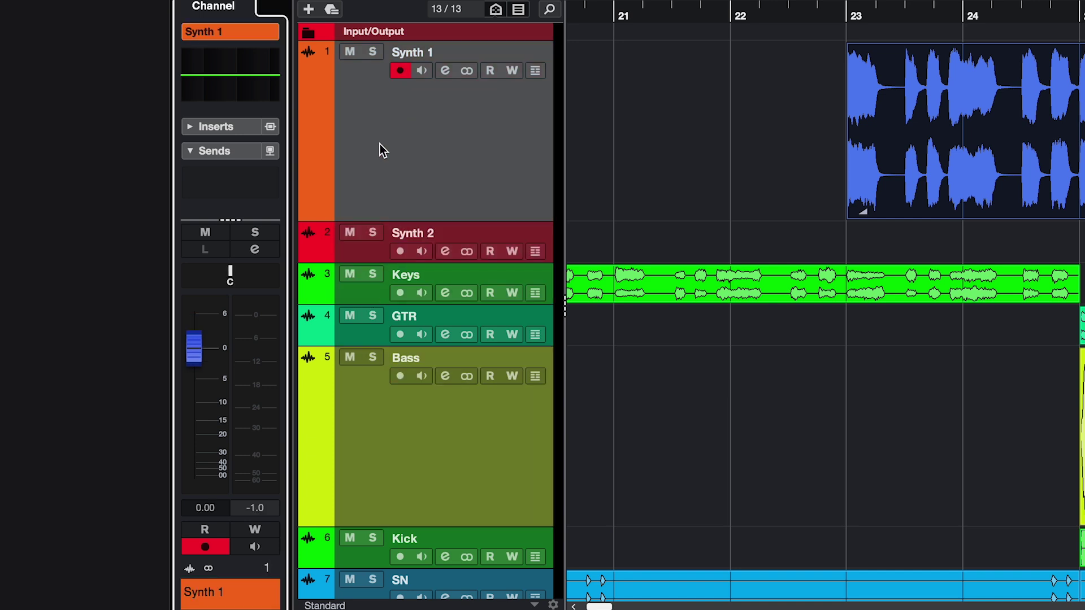
Add the Routing section to the Synth 1 channel strip
{"action": "right_click", "coordinate": [253, 203]}
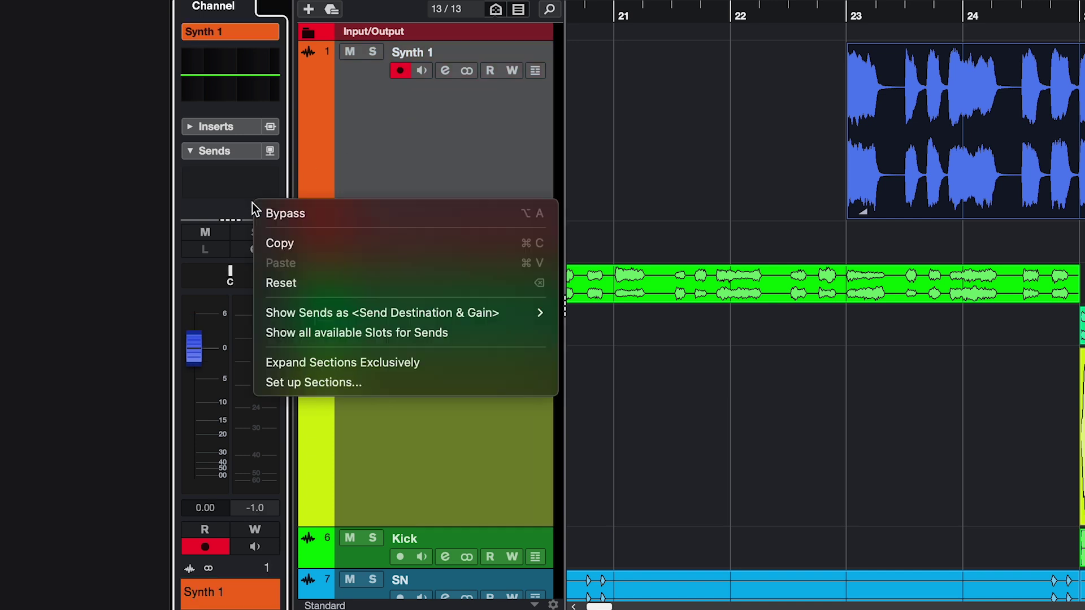
{"action": "left_click", "coordinate": [302, 383]}
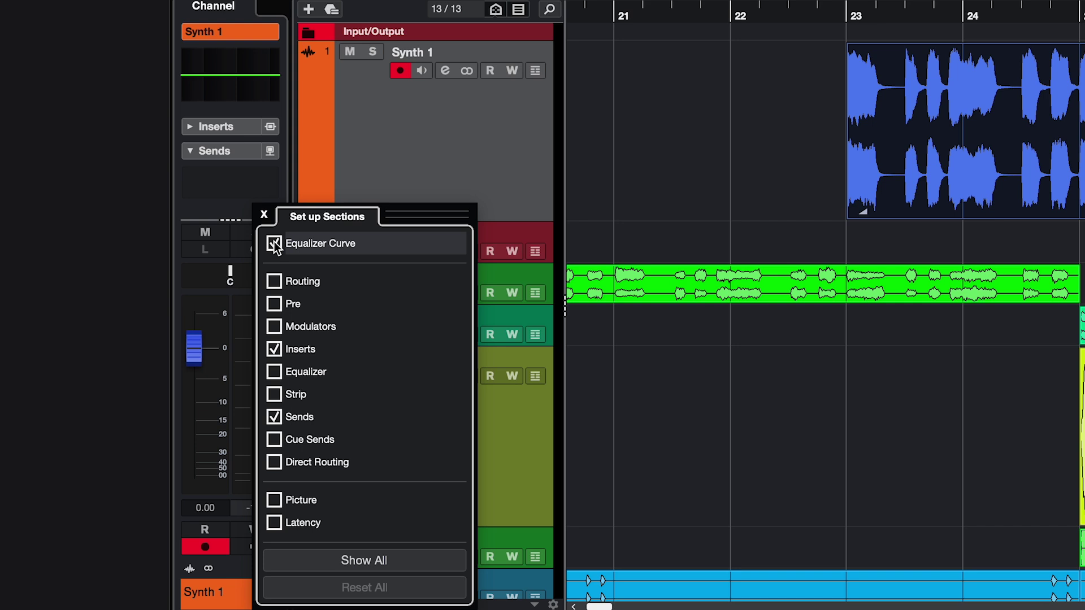
{"action": "left_click", "coordinate": [274, 281]}
{"action": "left_click", "coordinate": [264, 215]}
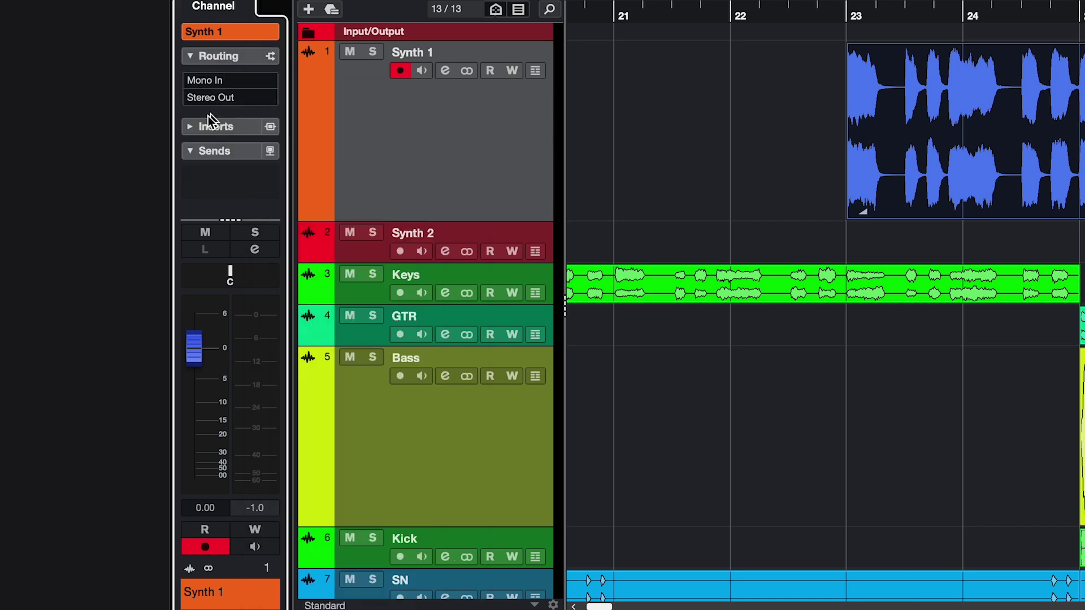
Expand Inserts and Sends, activate the first send, and widen the channel strip
{"action": "left_click", "coordinate": [190, 126]}
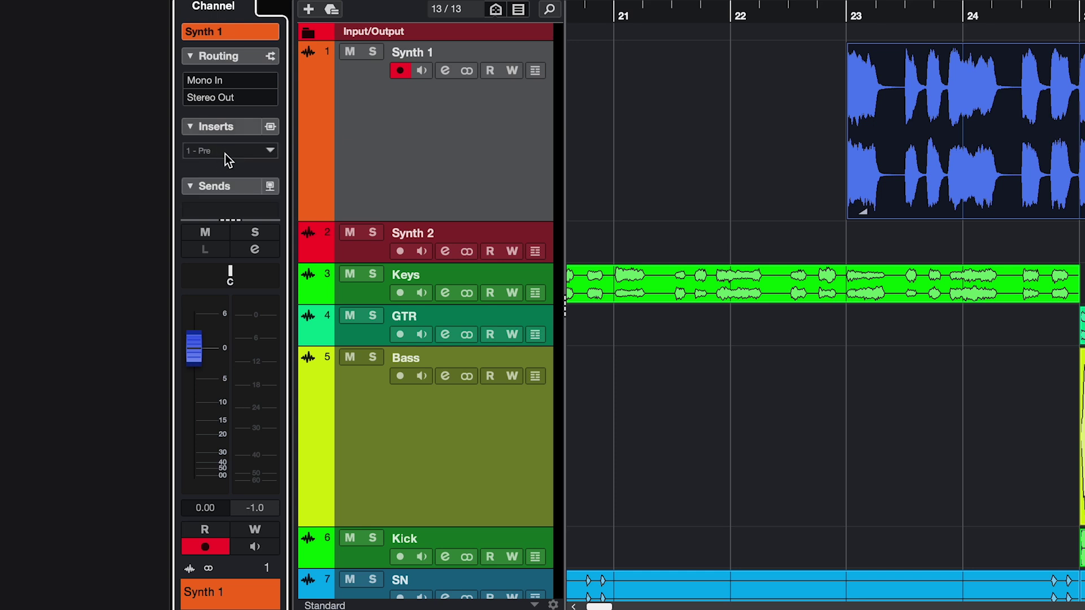
{"action": "left_click", "coordinate": [190, 186]}
{"action": "left_click", "coordinate": [224, 188]}
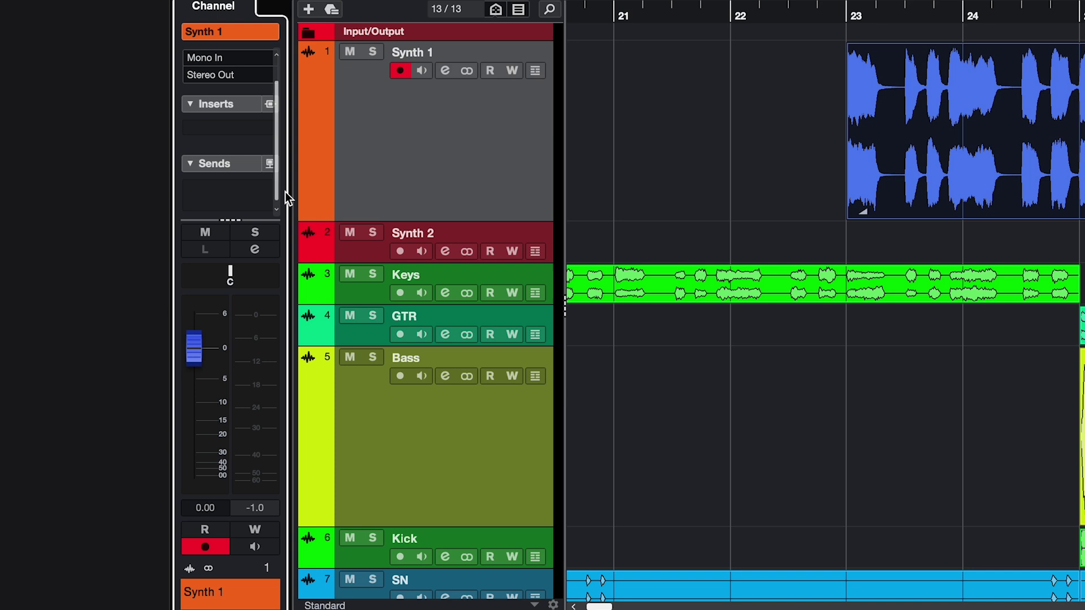
{"action": "left_click_drag", "start_coordinate": [288, 195], "coordinate": [339, 198]}
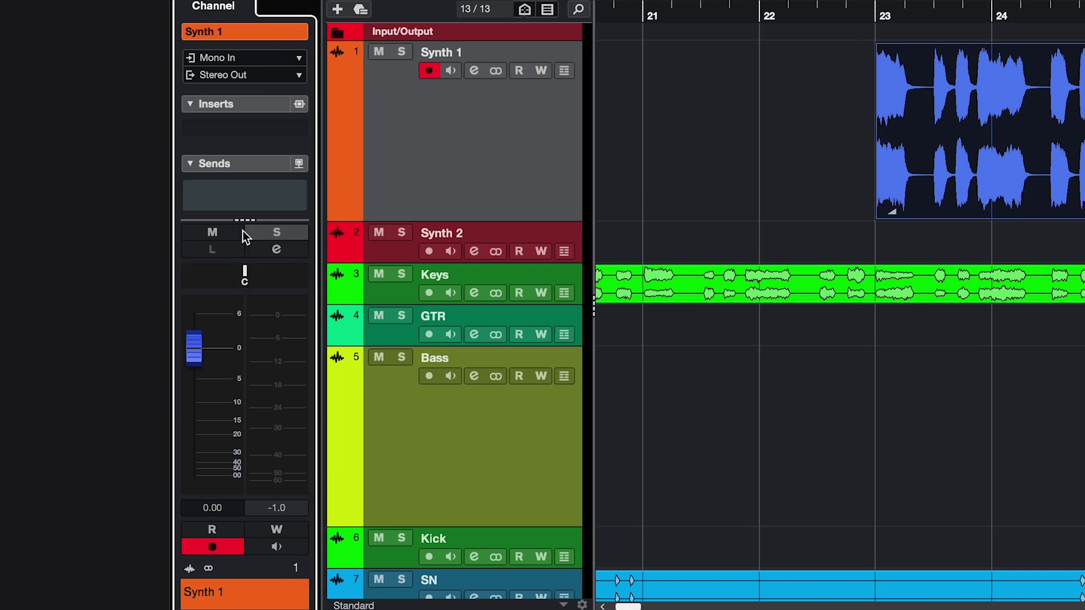
Set Synth 1 pan to R28 and volume to -14.7 dB, keeping record enabled
{"action": "left_click", "coordinate": [214, 227]}
{"action": "left_click_drag", "start_coordinate": [245, 276], "coordinate": [259, 271]}
{"action": "left_click_drag", "start_coordinate": [195, 348], "coordinate": [196, 403]}
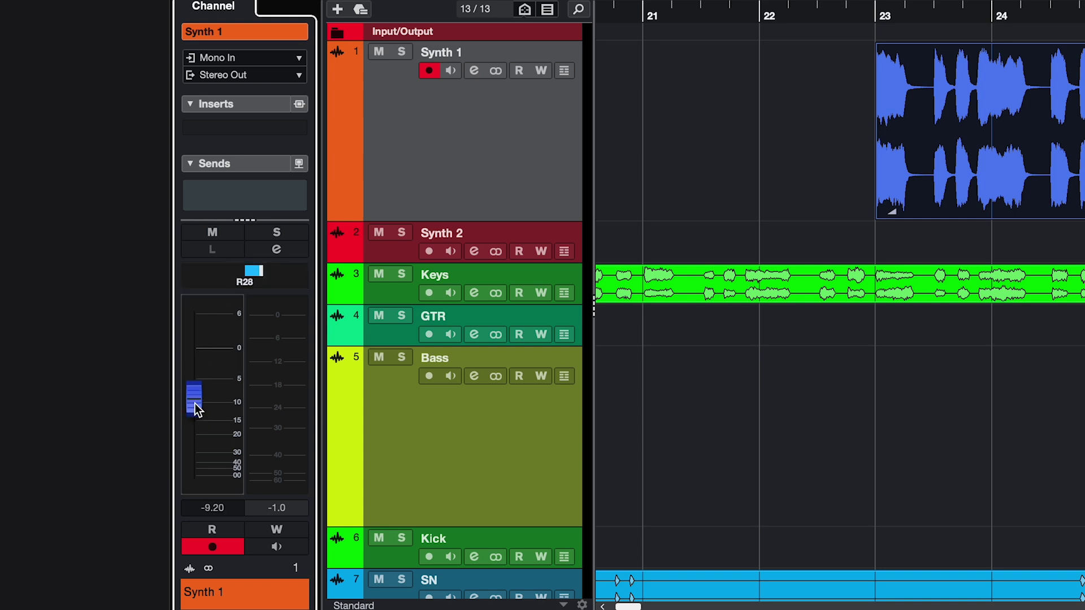
{"action": "left_click", "coordinate": [212, 547]}
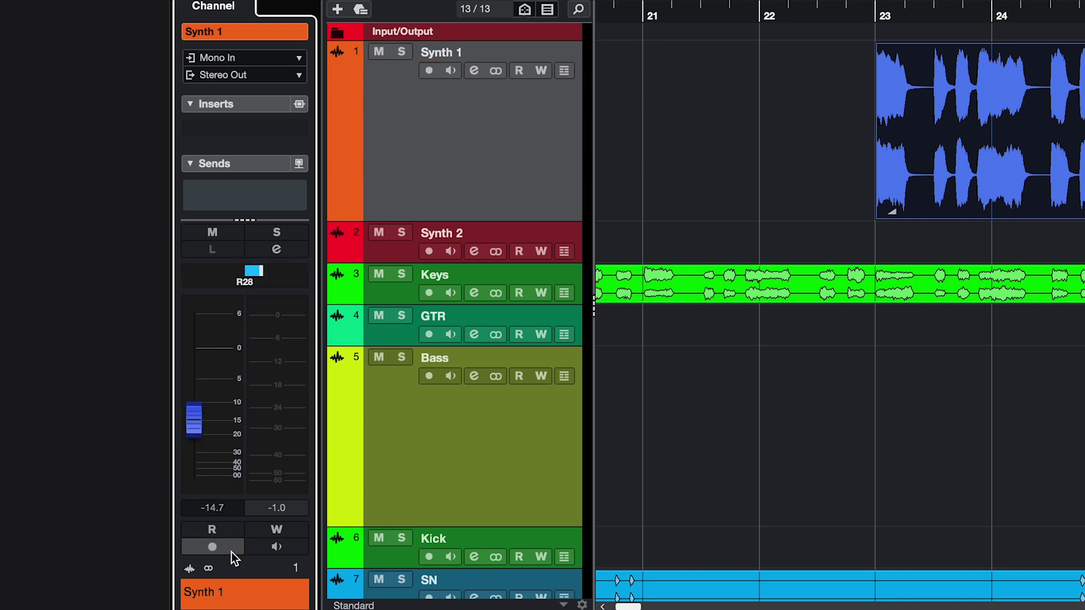
{"action": "left_click", "coordinate": [231, 552]}
{"action": "left_click", "coordinate": [265, 551]}
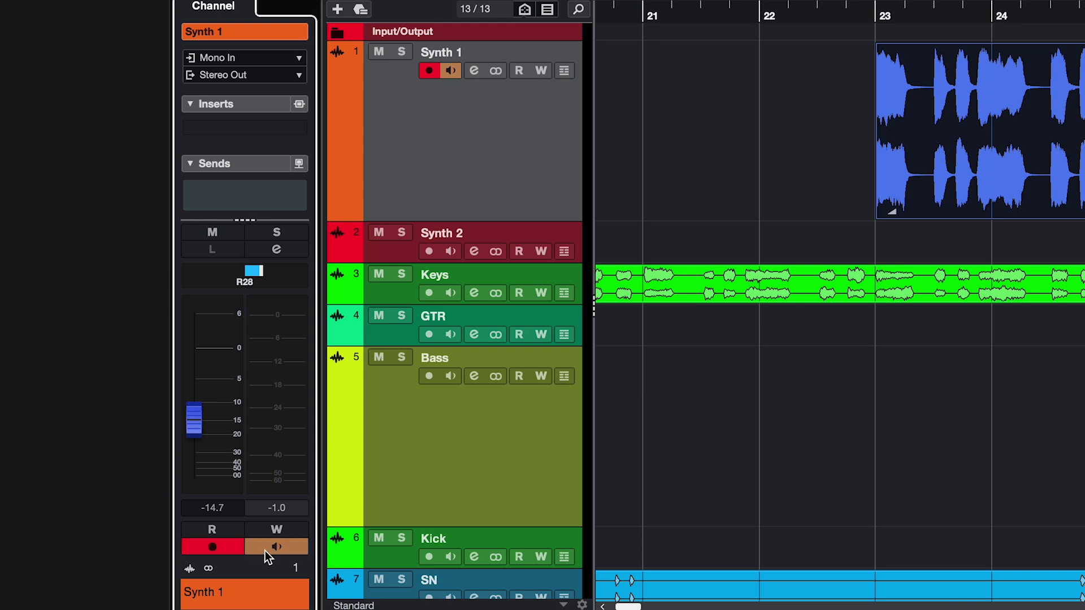
{"action": "left_click", "coordinate": [265, 551]}
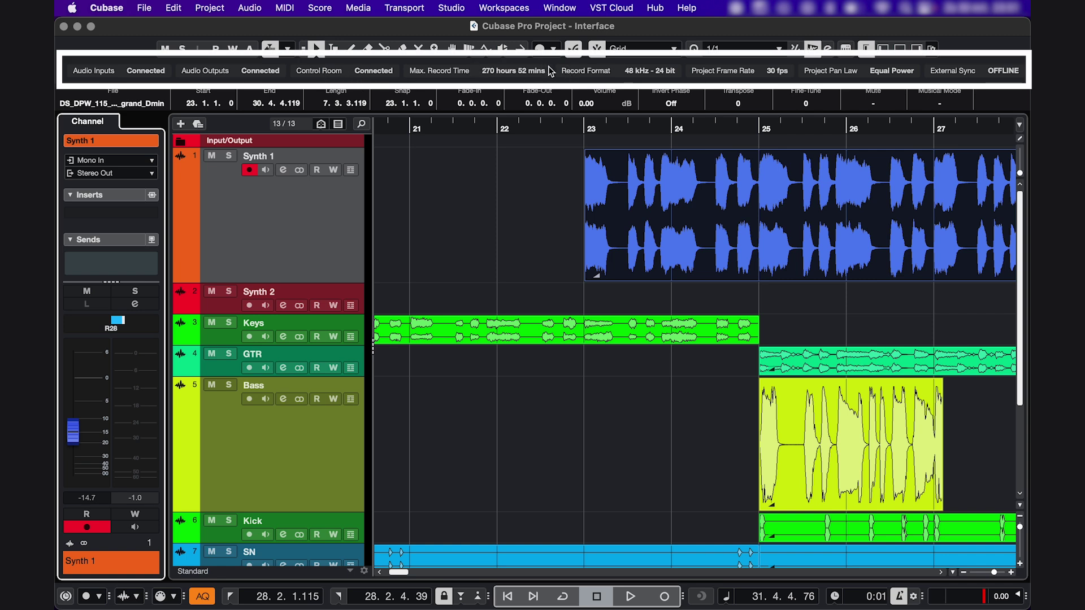
{"action": "left_click", "coordinate": [452, 7]}
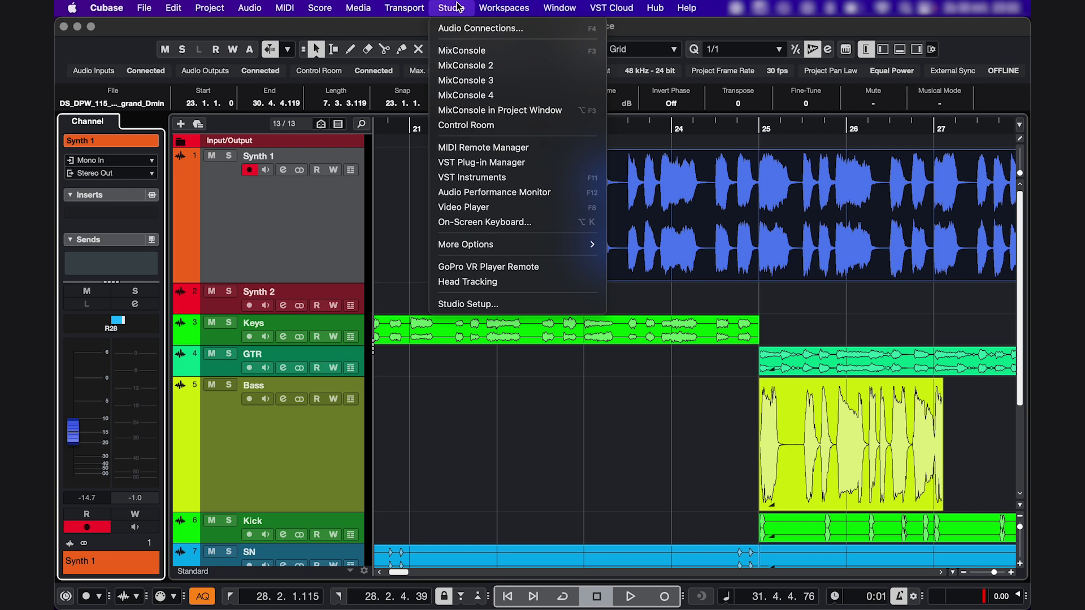
{"action": "left_click", "coordinate": [477, 32]}
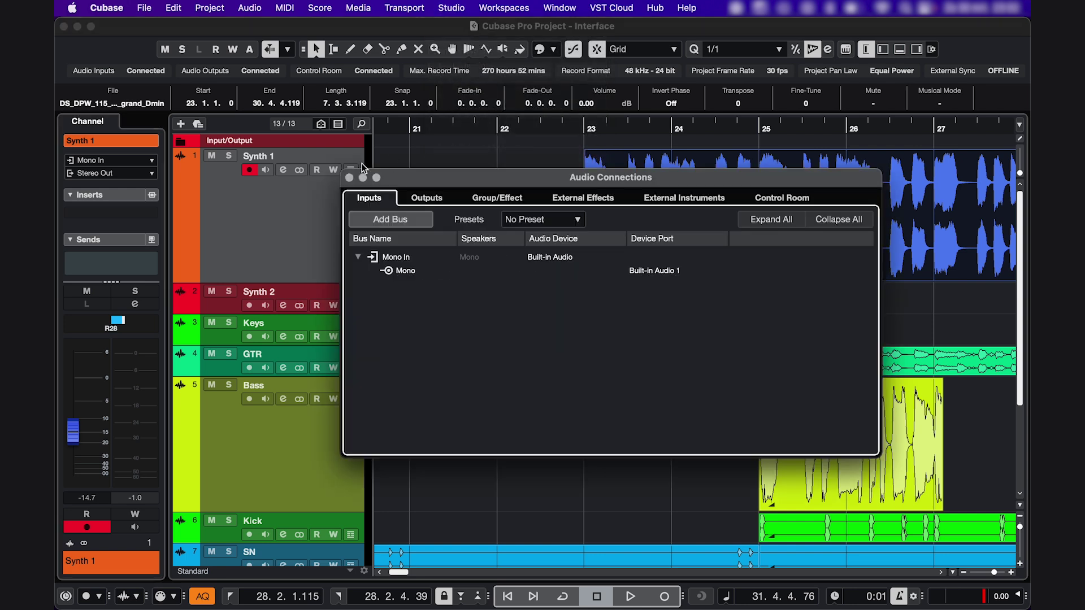
{"action": "left_click", "coordinate": [347, 180]}
{"action": "left_click", "coordinate": [209, 8]}
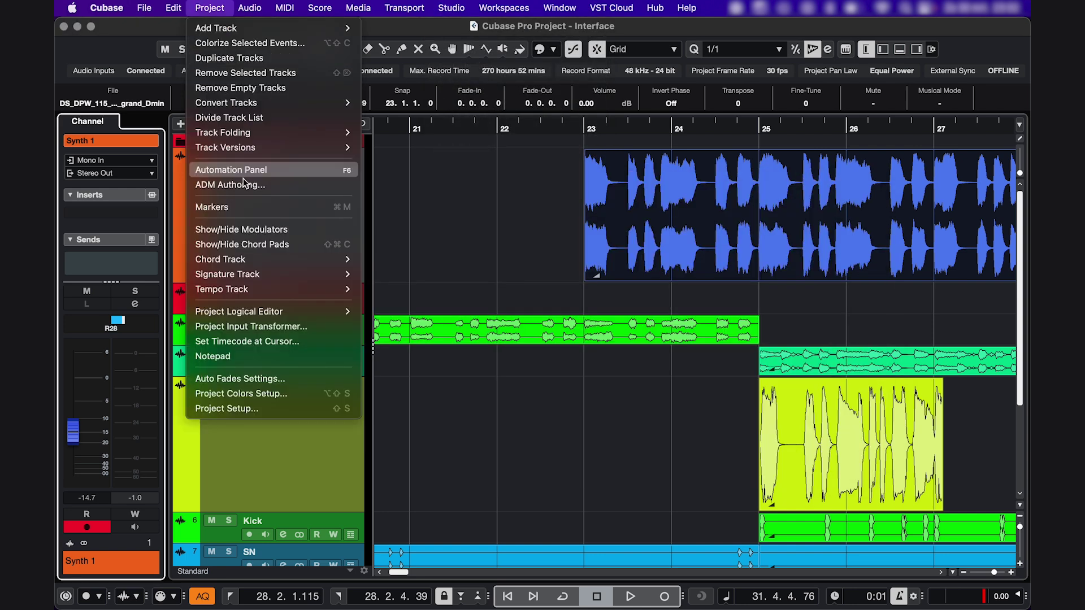
{"action": "left_click", "coordinate": [249, 412]}
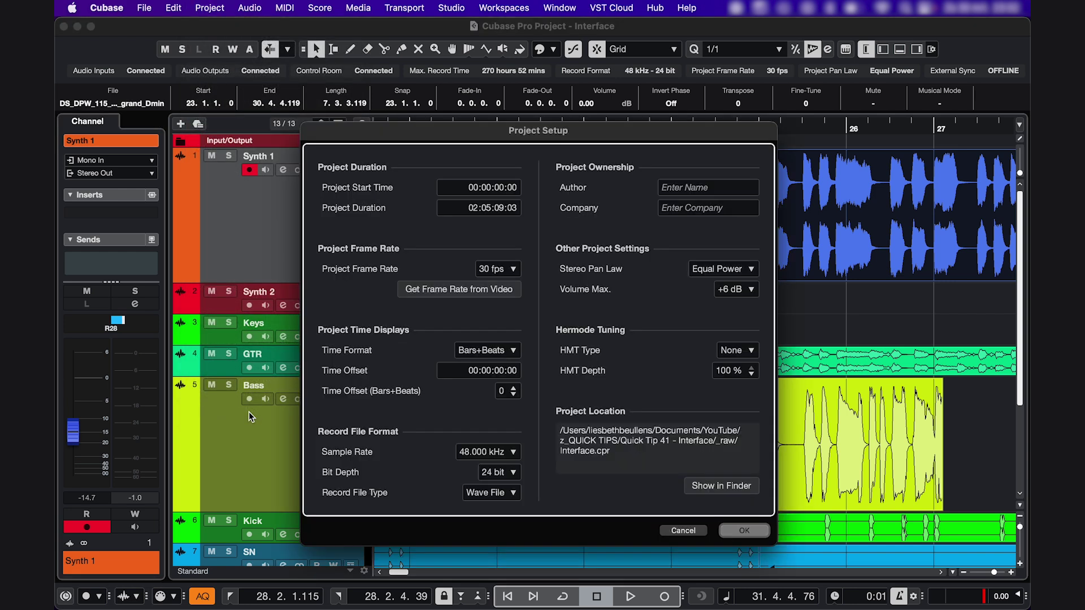
{"action": "left_click", "coordinate": [684, 531]}
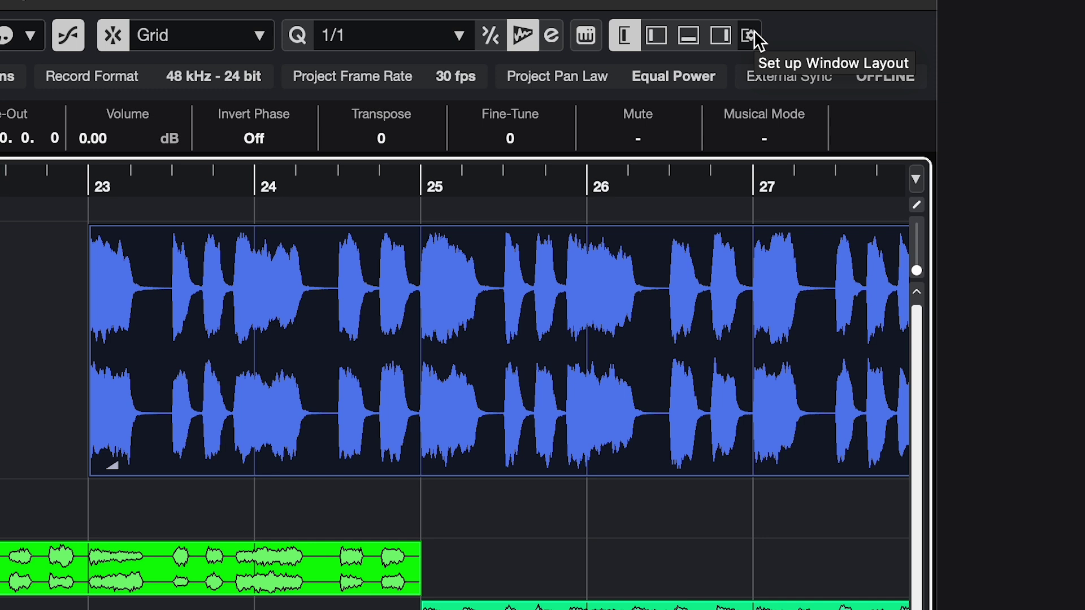
Untick Status Line and Info Line in the Window Layout settings
{"action": "left_click", "coordinate": [754, 34]}
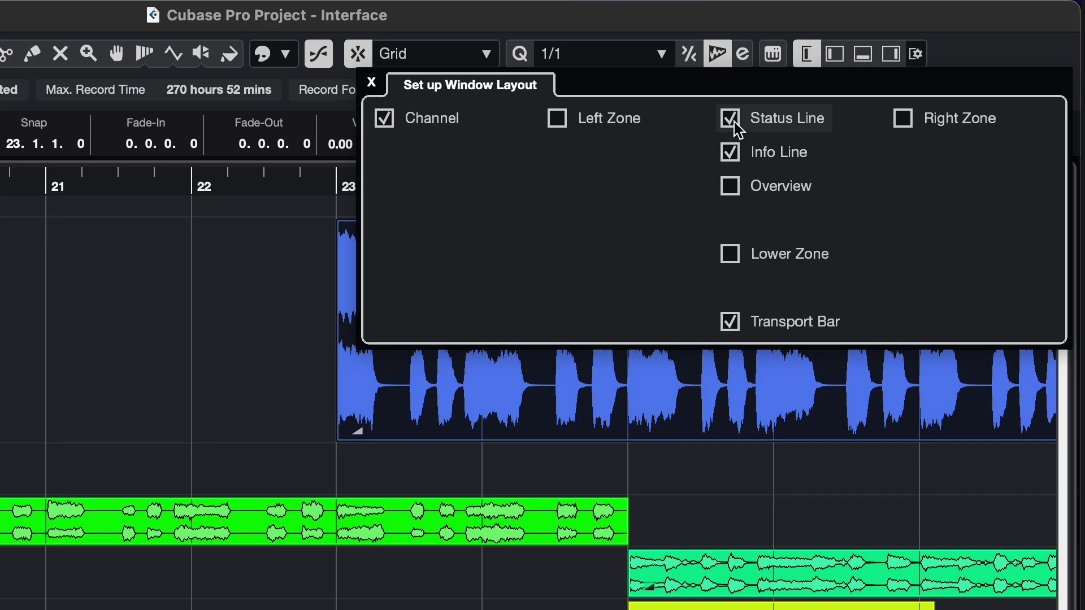
{"action": "left_click", "coordinate": [731, 119]}
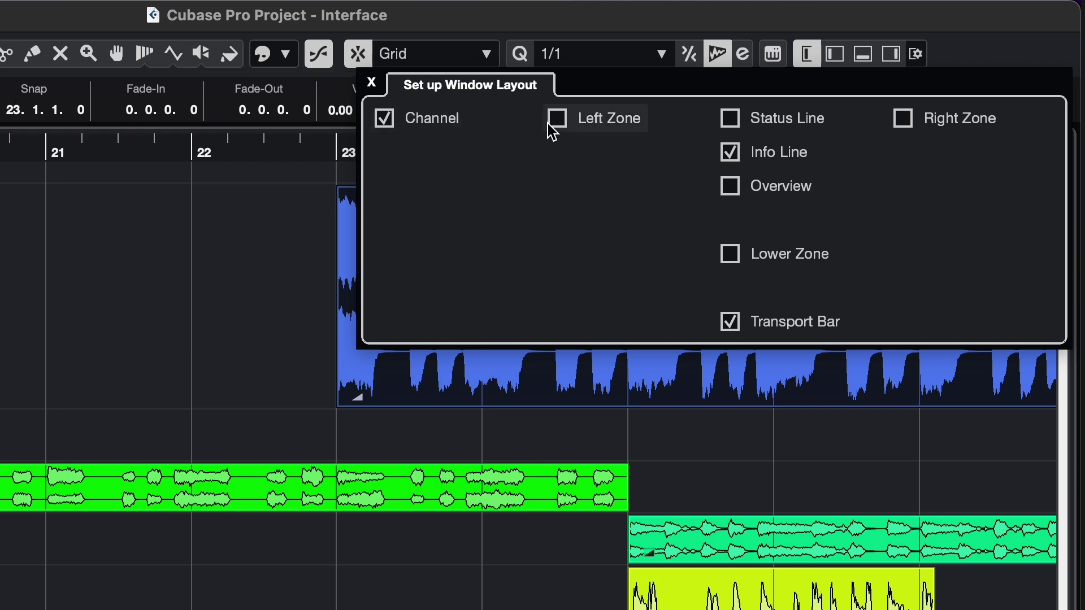
{"action": "left_click", "coordinate": [730, 153]}
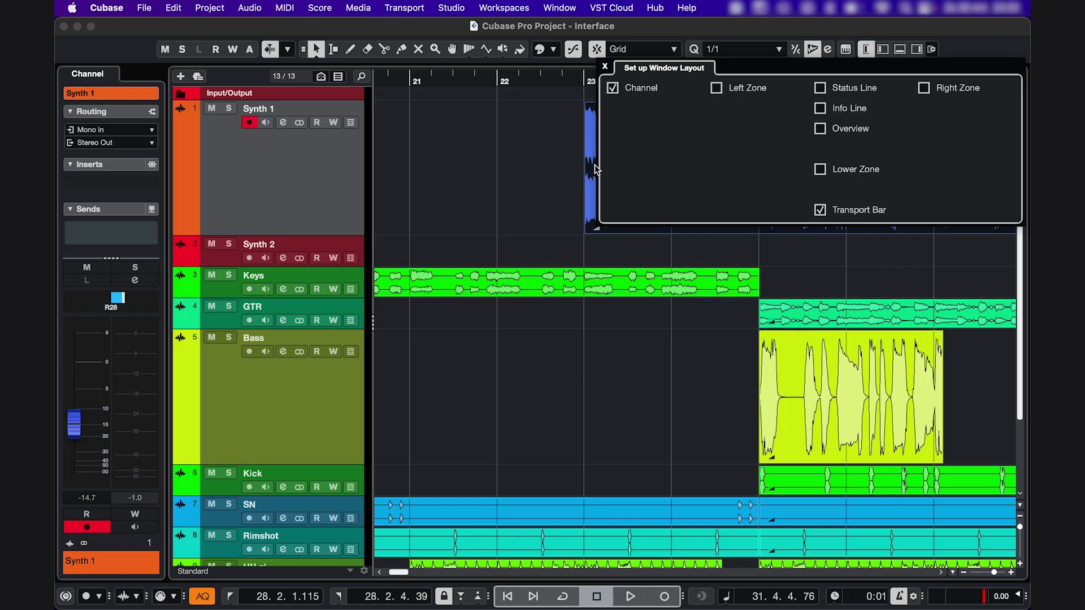
{"action": "left_click", "coordinate": [499, 167]}
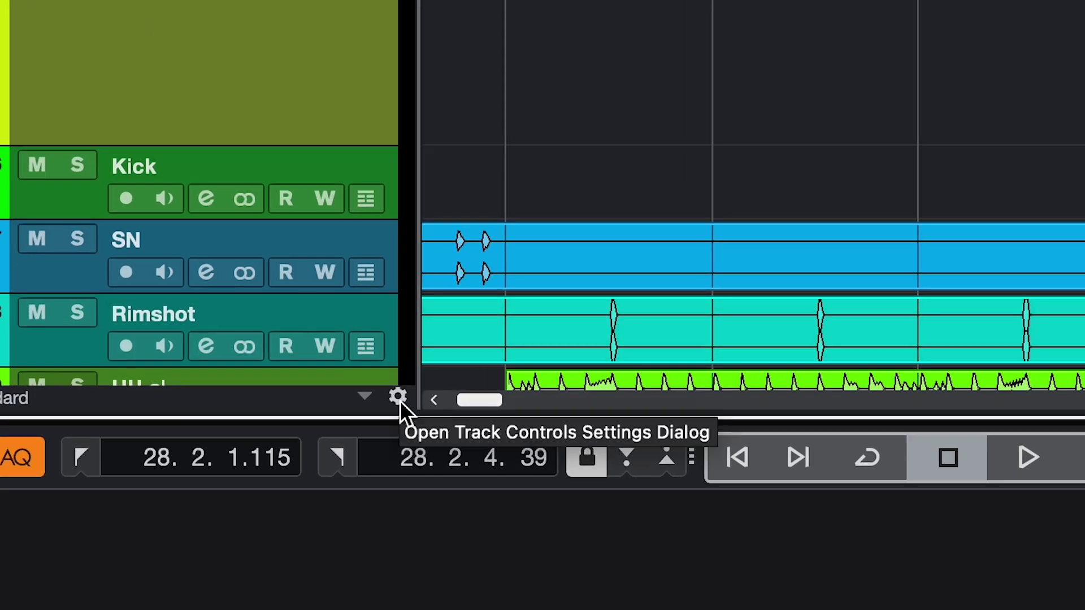
Browse the drum, MIDI and group track controls before returning to Audio
{"action": "left_click", "coordinate": [397, 397]}
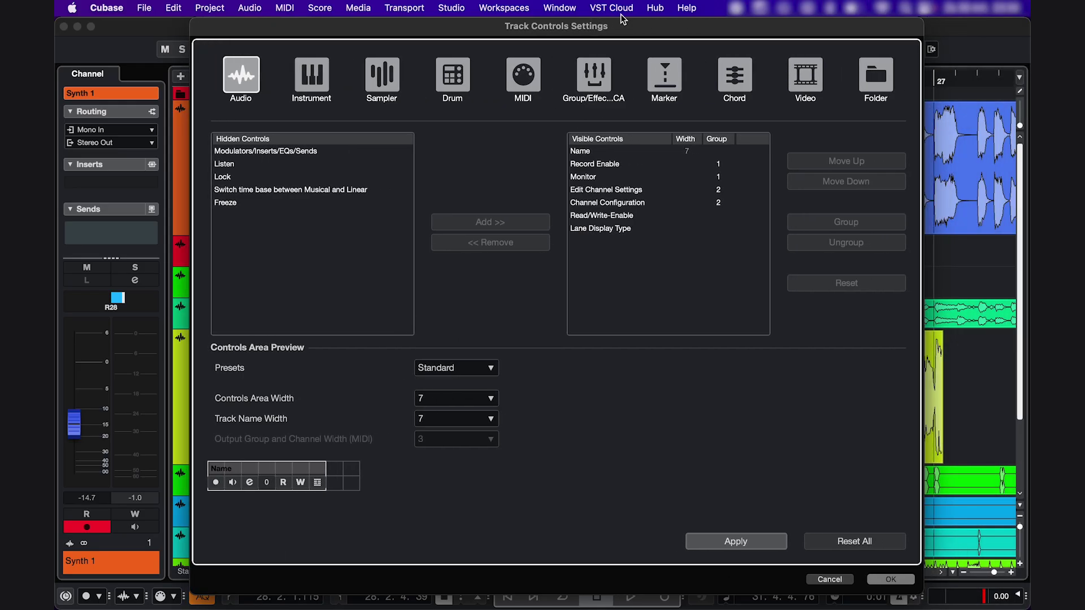
{"action": "left_click", "coordinate": [312, 75]}
{"action": "left_click", "coordinate": [452, 76]}
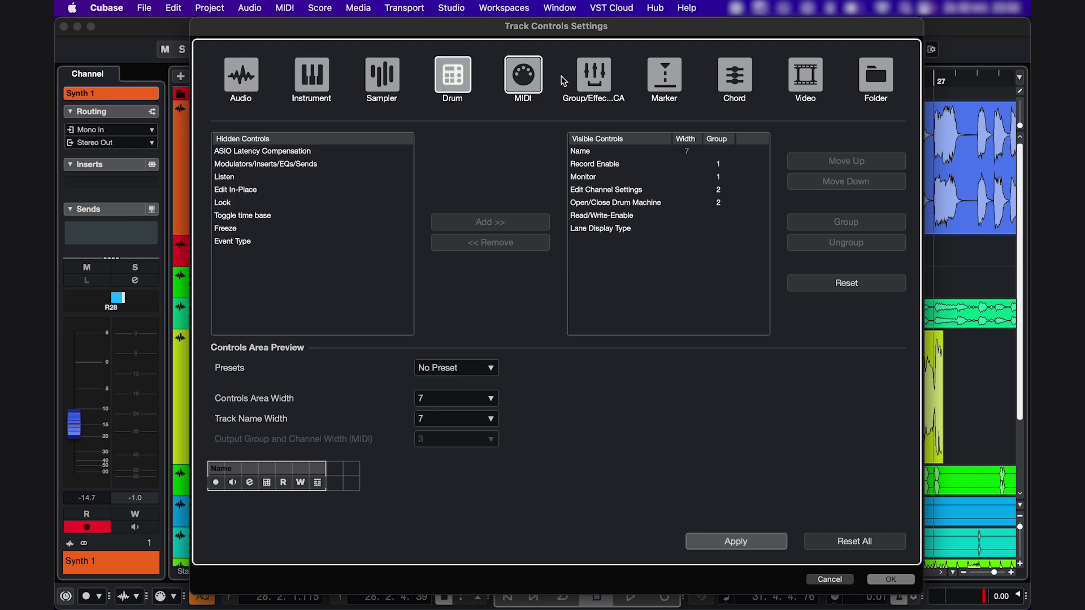
{"action": "left_click", "coordinate": [593, 77]}
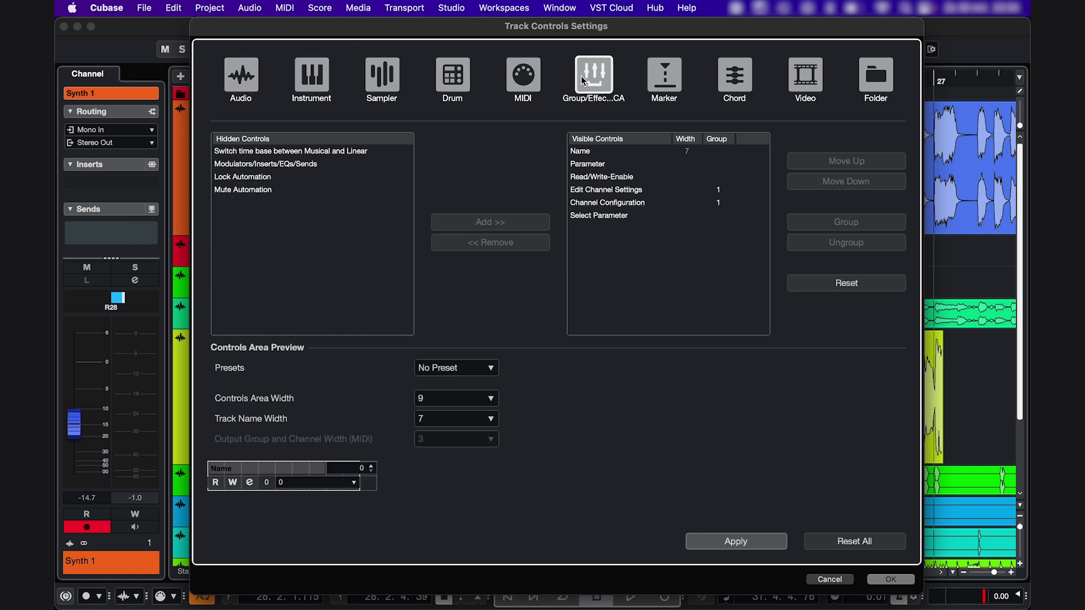
{"action": "left_click", "coordinate": [240, 85]}
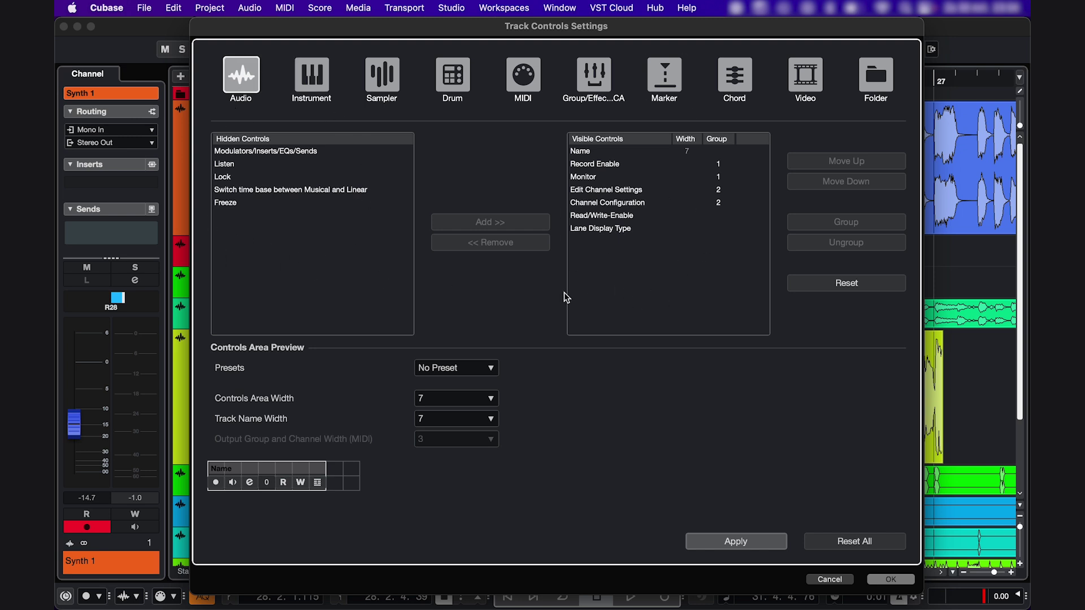
Remove Edit Channel Settings, Channel Configuration, Read/Write-Enable and Lane Display Type, then apply
{"action": "left_click", "coordinate": [585, 154]}
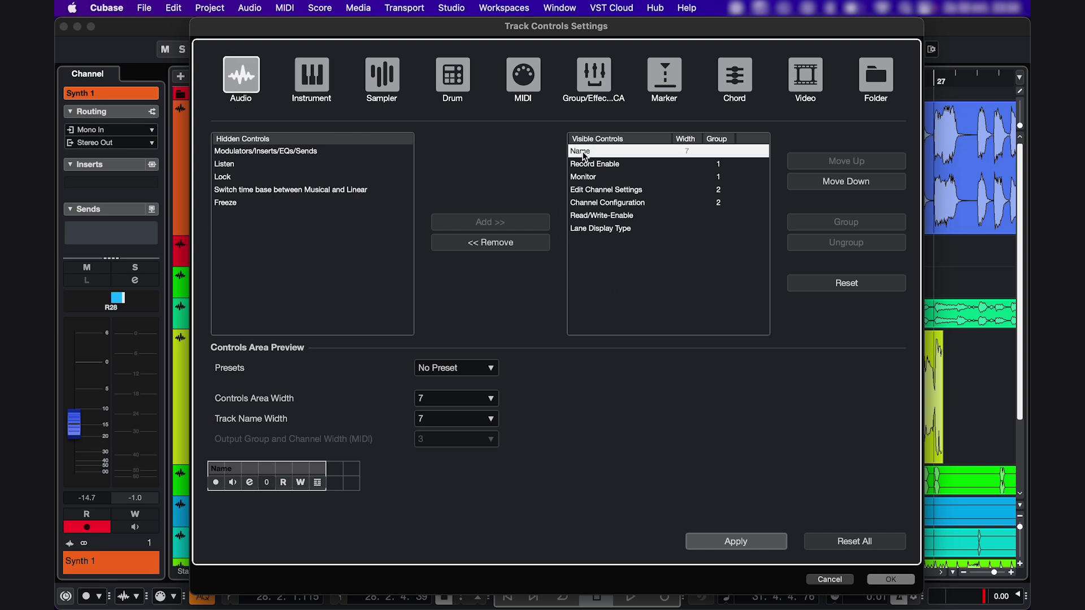
{"action": "left_click", "coordinate": [588, 165]}
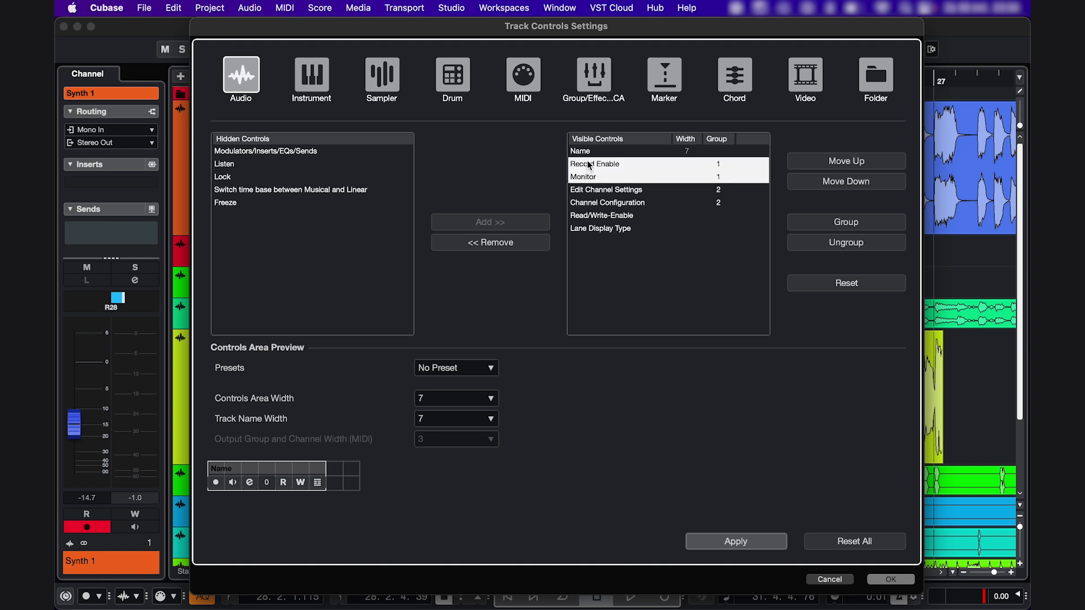
{"action": "left_click", "coordinate": [593, 191]}
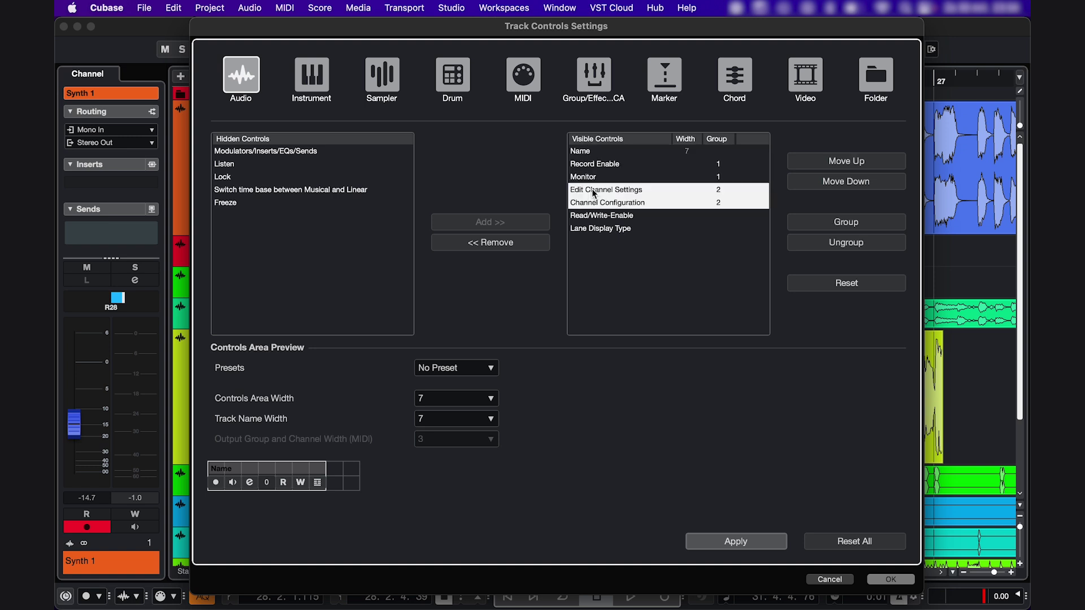
{"action": "left_click", "coordinate": [600, 229], "text": "shift"}
{"action": "left_click", "coordinate": [499, 246]}
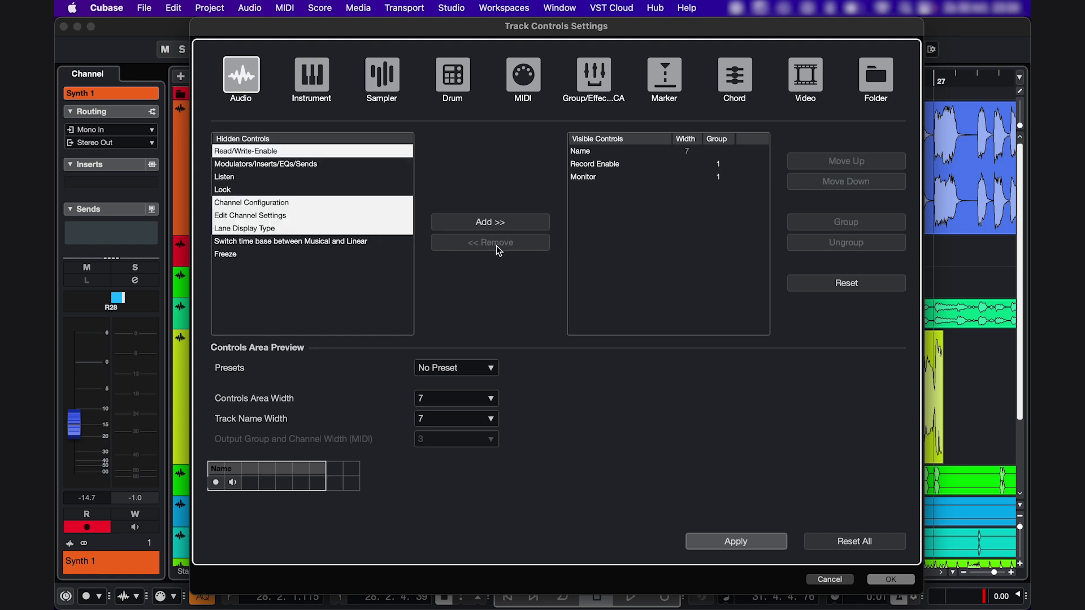
{"action": "left_click_drag", "start_coordinate": [374, 26], "coordinate": [530, 24]}
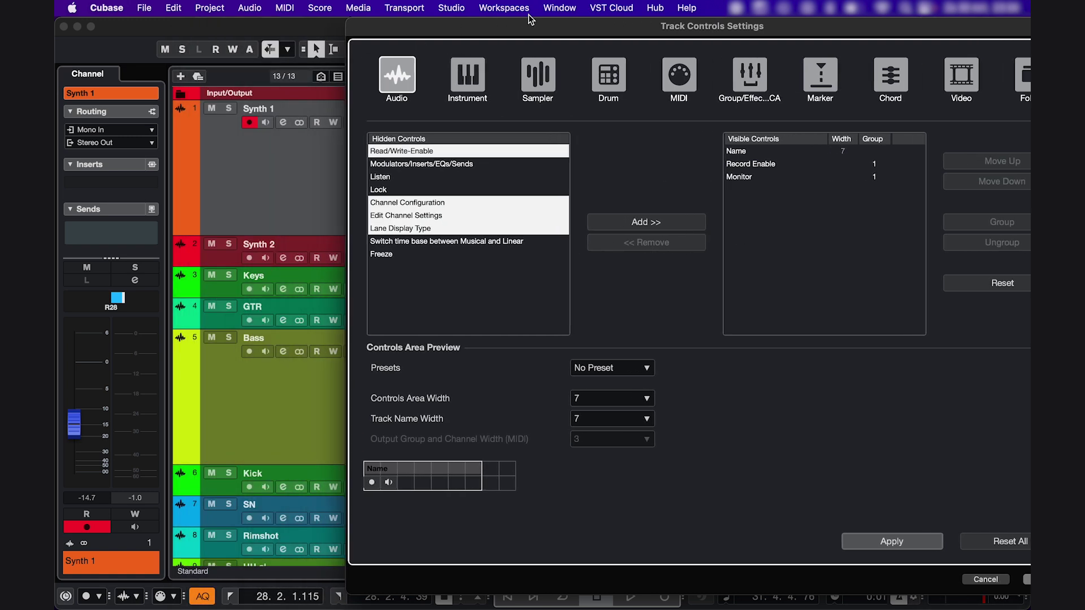
{"action": "left_click", "coordinate": [914, 541]}
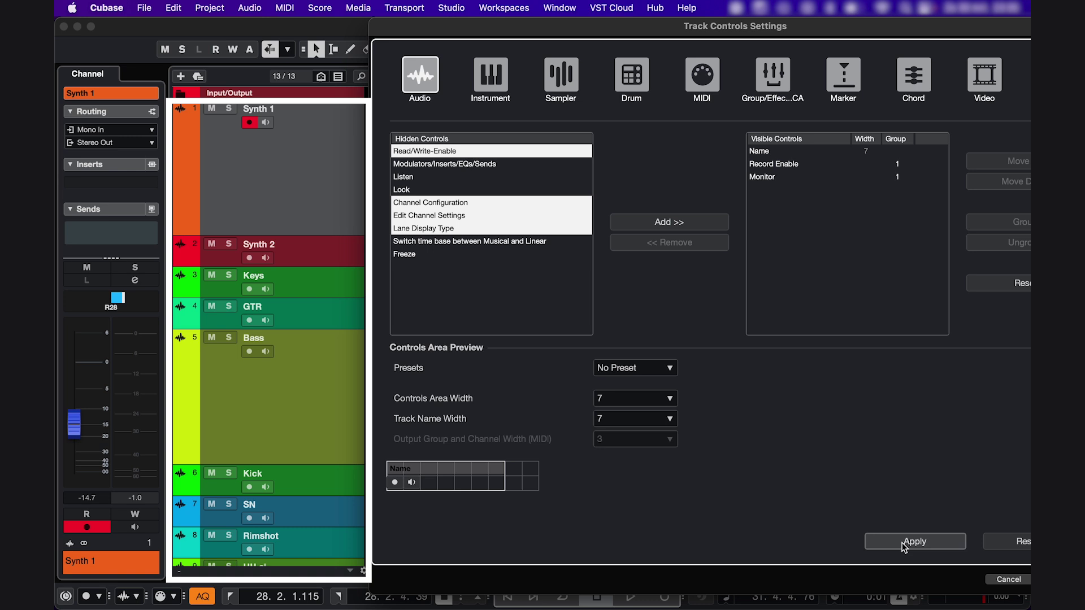
Ungroup Record Enable and Monitor, try them above Name, then restore the order
{"action": "left_click", "coordinate": [878, 171]}
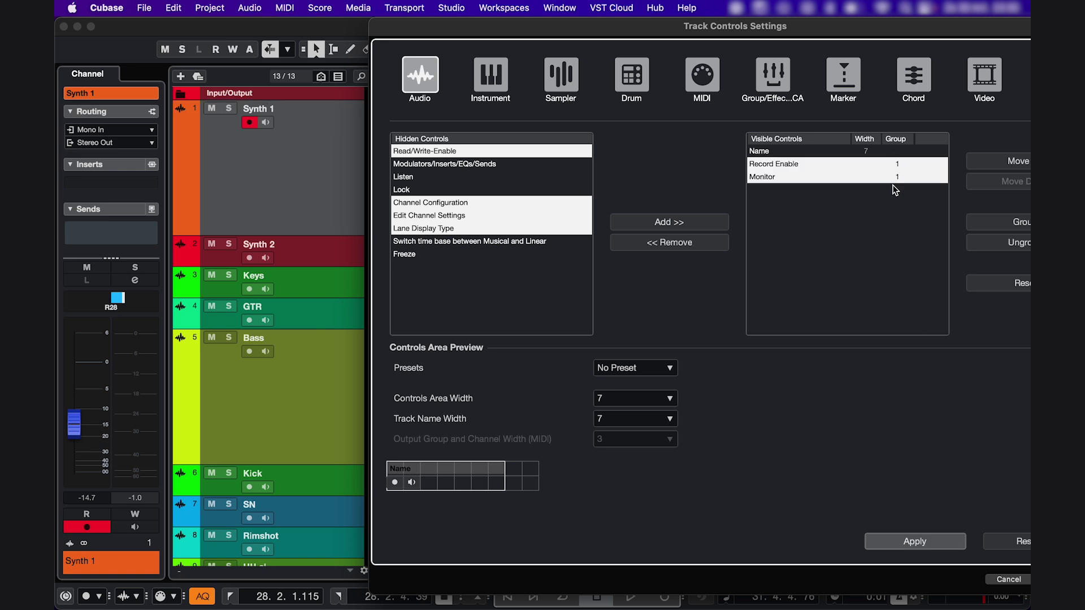
{"action": "left_click_drag", "start_coordinate": [919, 31], "coordinate": [850, 26]}
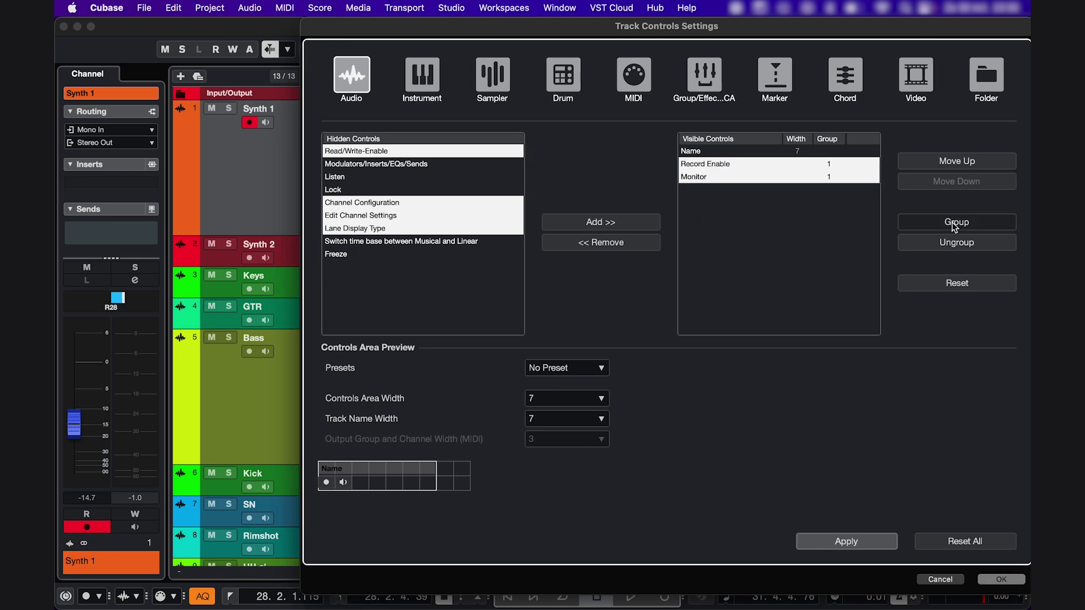
{"action": "left_click", "coordinate": [863, 542]}
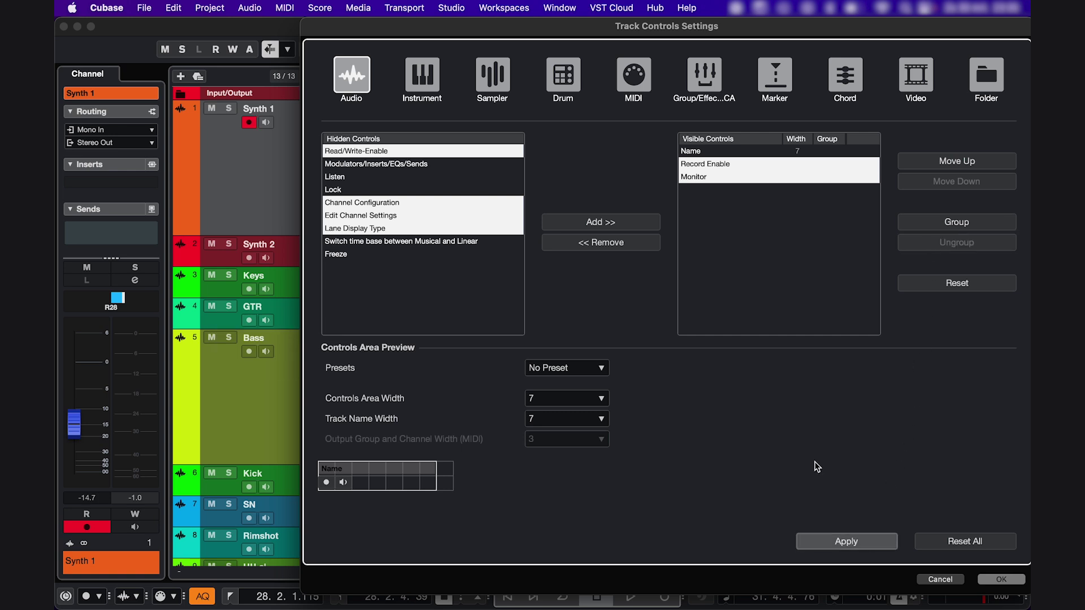
{"action": "left_click", "coordinate": [957, 161]}
{"action": "left_click", "coordinate": [865, 542]}
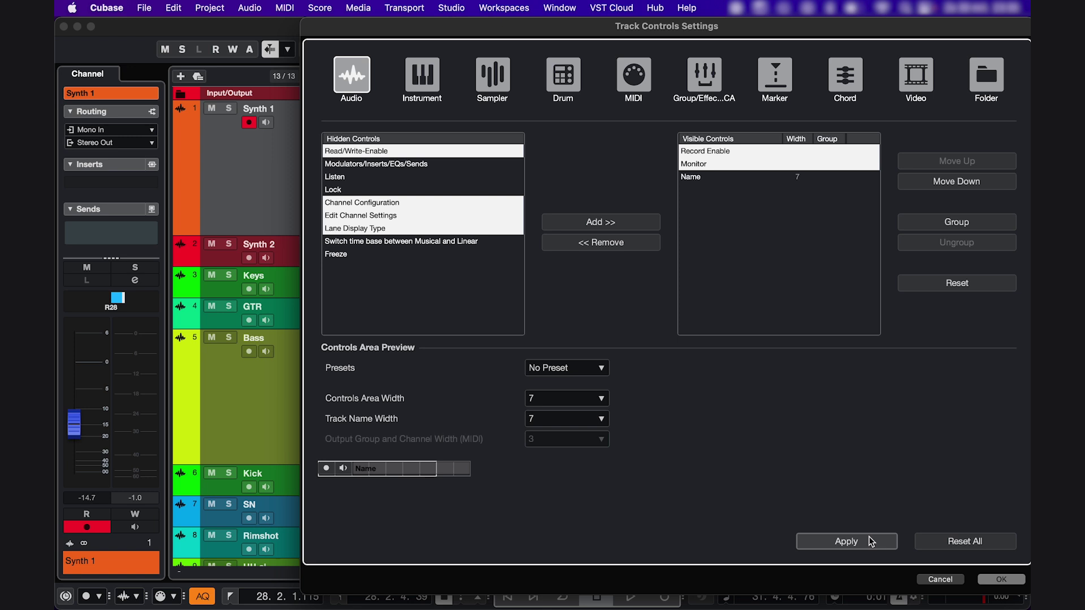
{"action": "left_click", "coordinate": [956, 180]}
{"action": "left_click", "coordinate": [846, 540]}
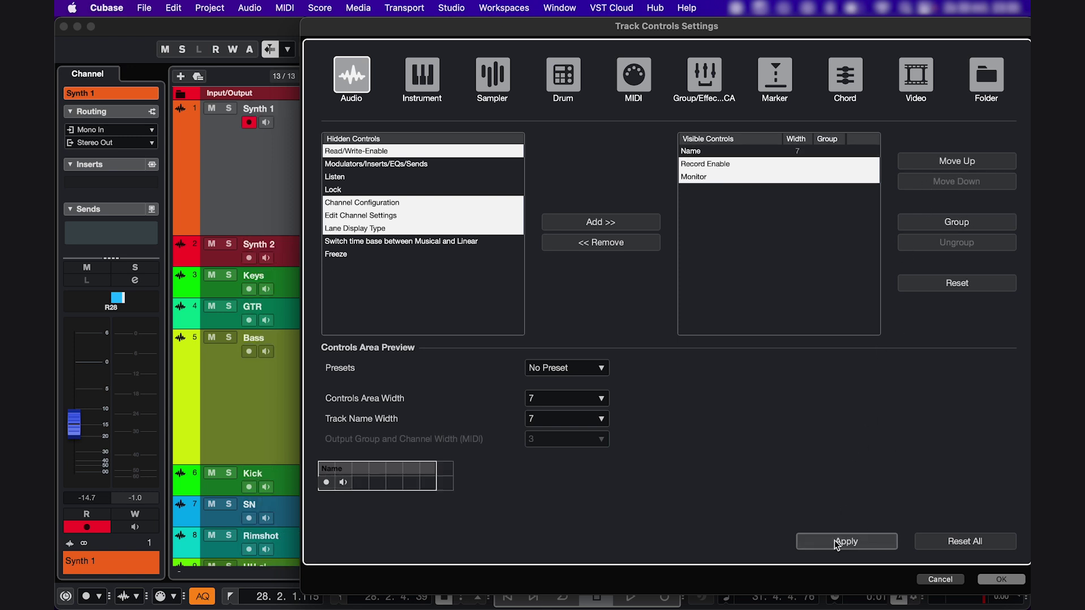
Glance at the track control presets without choosing one, then confirm with OK
{"action": "left_click", "coordinate": [598, 371]}
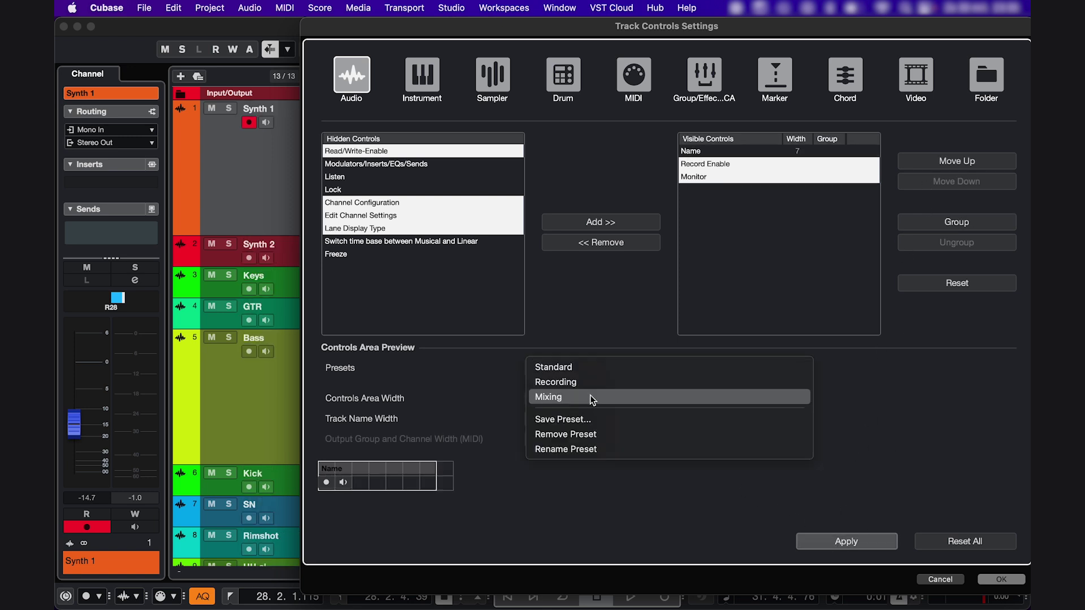
{"action": "left_click", "coordinate": [591, 524]}
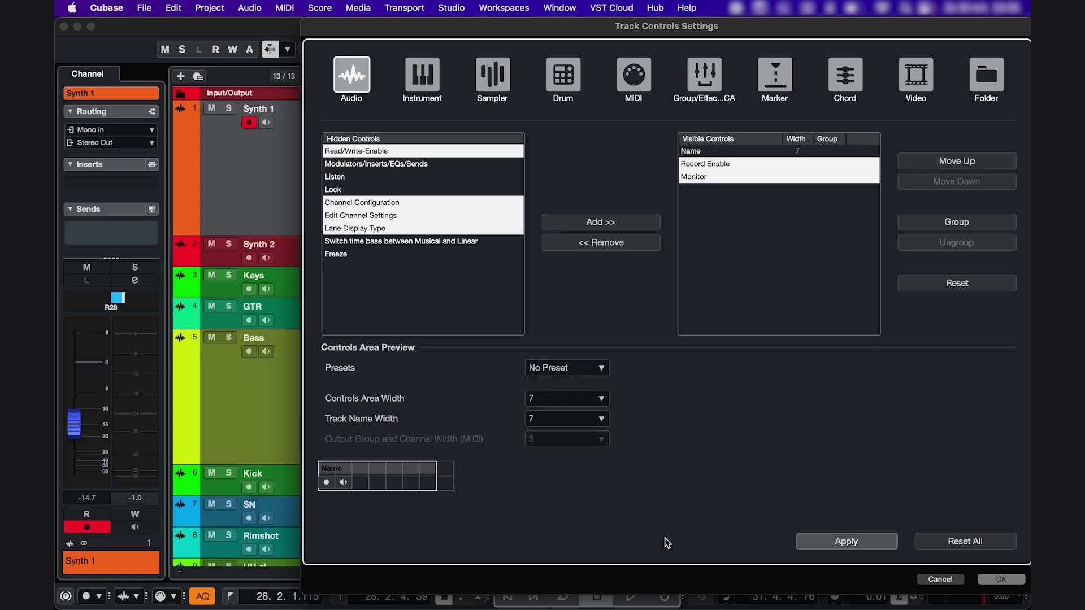
{"action": "left_click", "coordinate": [1001, 578]}
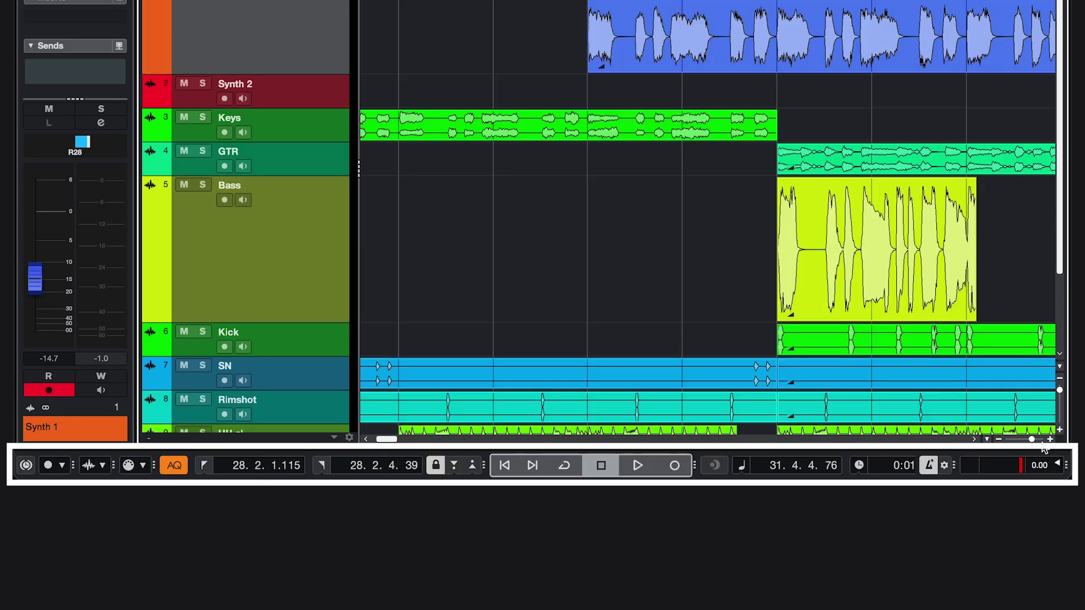
Hide unneeded transport sections (locators, retrospective record, I/O activity, right divider, secondary time display)
{"action": "right_click", "coordinate": [679, 467]}
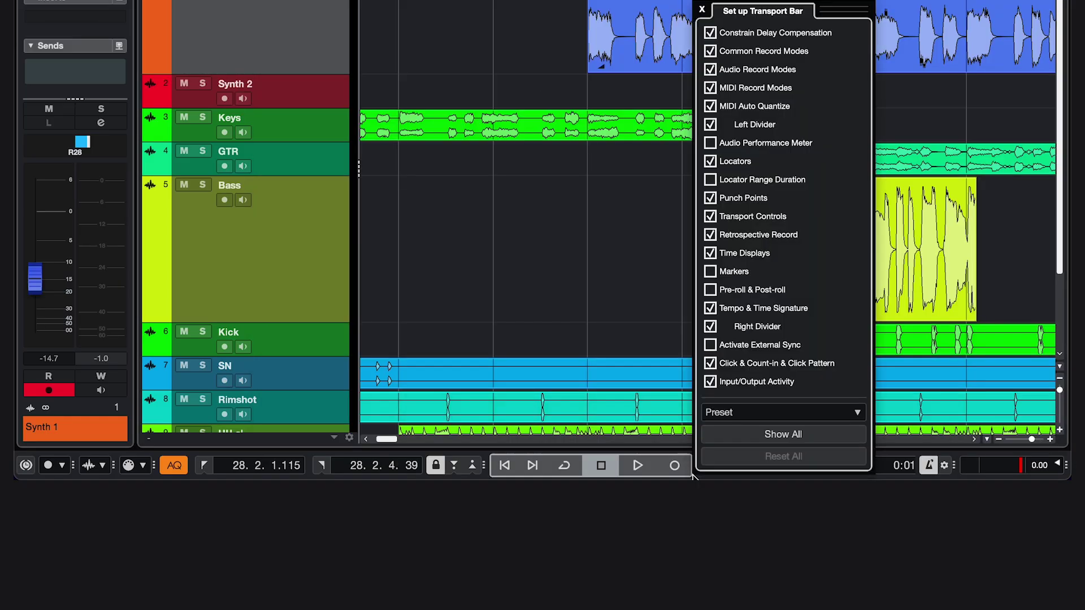
{"action": "left_click_drag", "start_coordinate": [710, 33], "coordinate": [711, 179]}
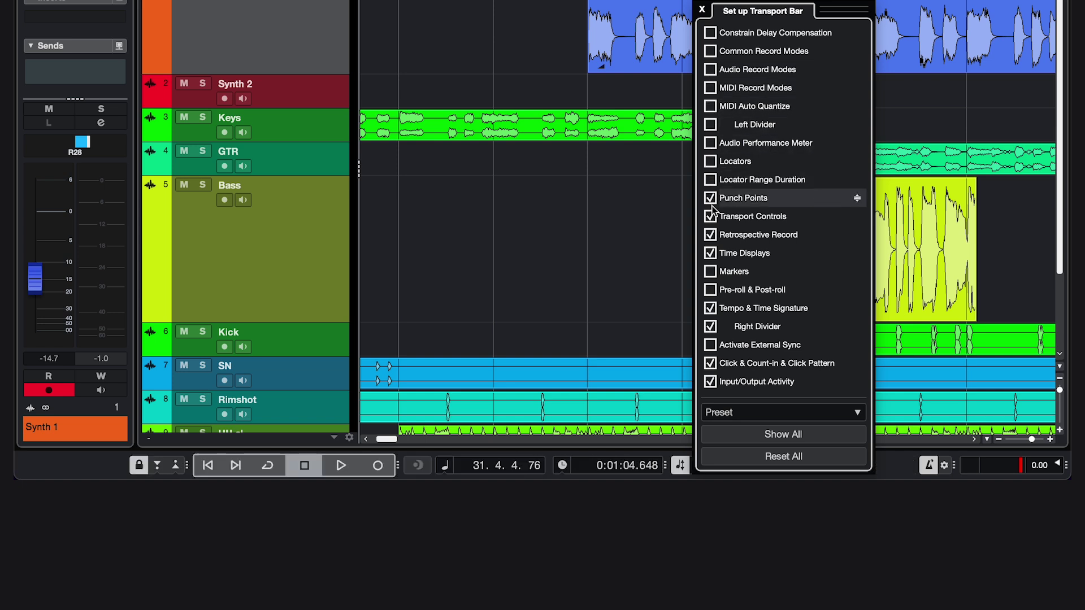
{"action": "left_click", "coordinate": [710, 234]}
{"action": "left_click", "coordinate": [711, 326]}
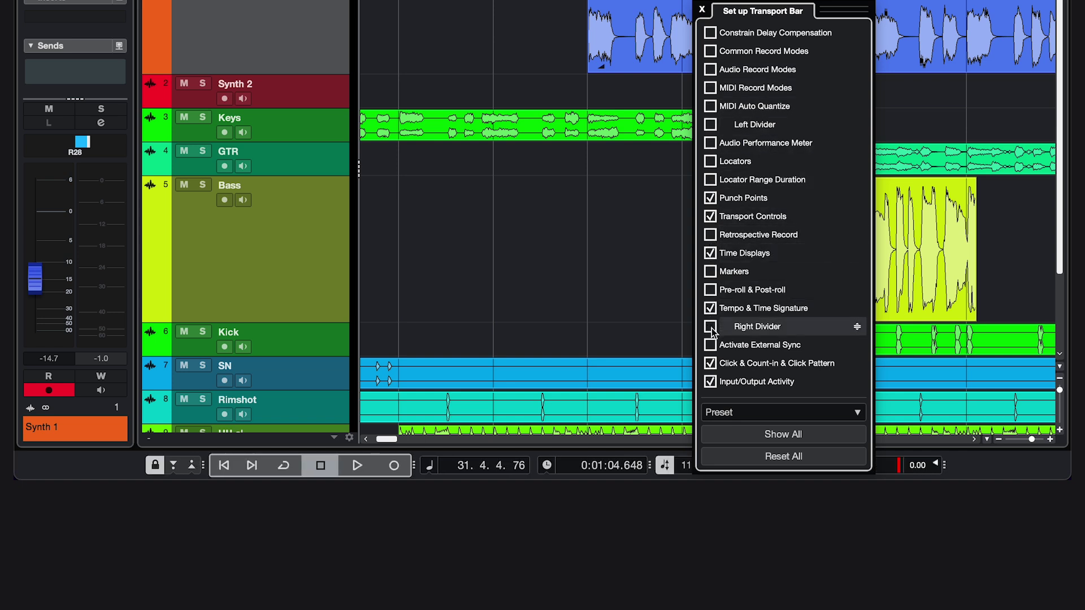
{"action": "left_click", "coordinate": [711, 381]}
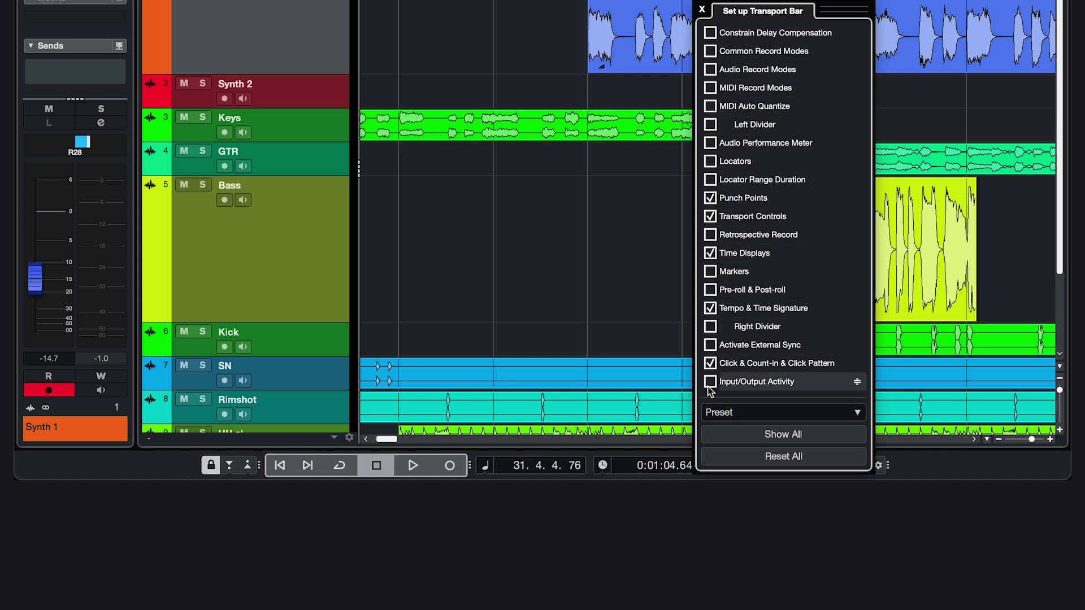
{"action": "left_click", "coordinate": [628, 322]}
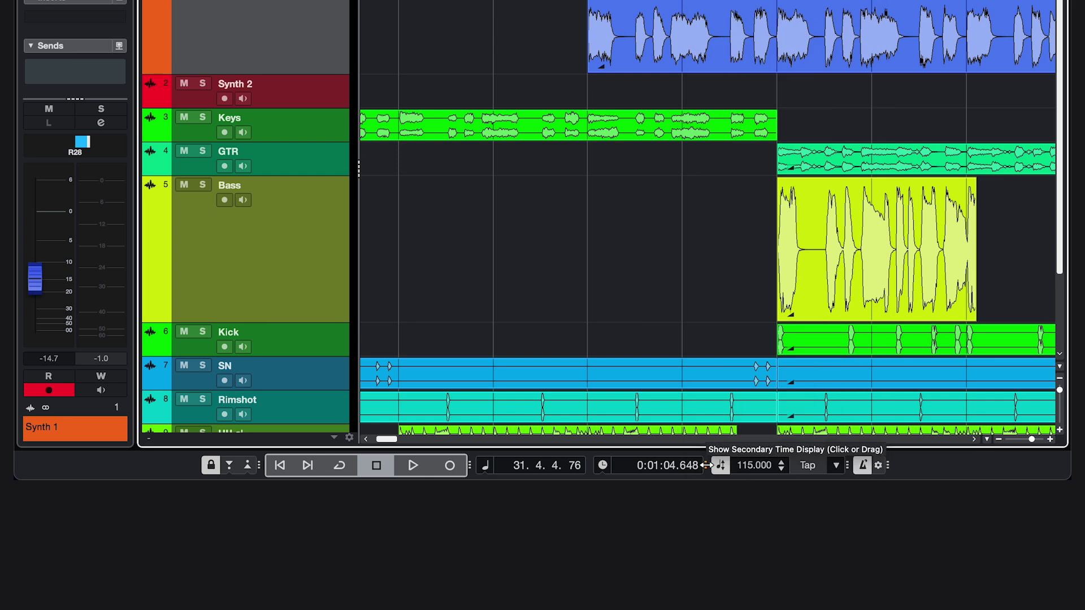
{"action": "left_click", "coordinate": [711, 466]}
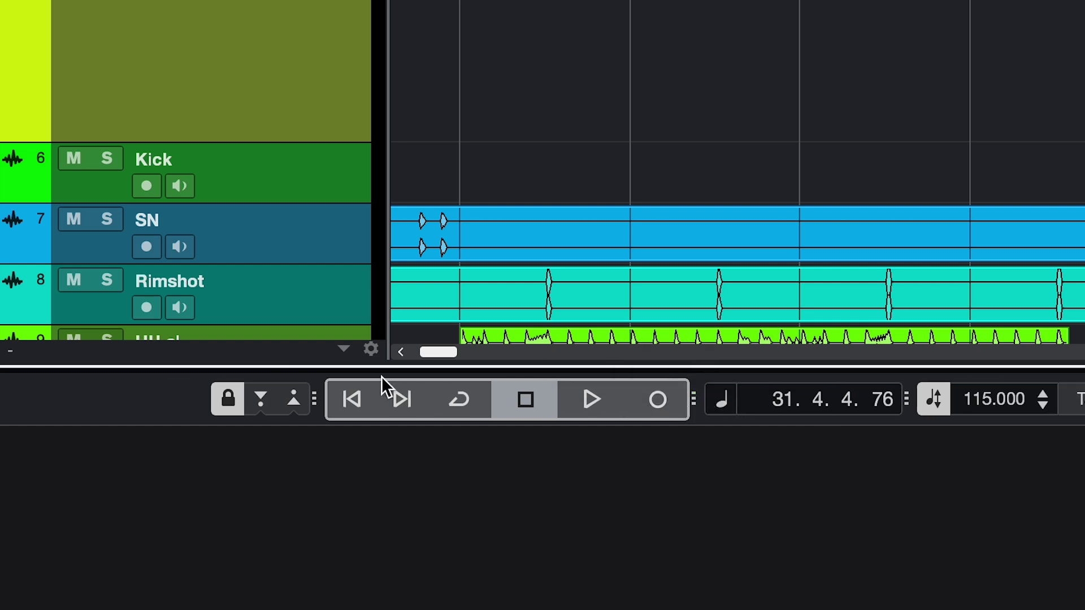
{"action": "mouse_move", "coordinate": [314, 399]}
{"action": "left_mouse_down"}
{"action": "mouse_move", "coordinate": [413, 400]}
{"action": "mouse_move", "coordinate": [339, 399]}
{"action": "left_mouse_up"}
Turn on punch-in, narrow the locators around bar 27 and park the cursor just before it
{"action": "left_click", "coordinate": [260, 399]}
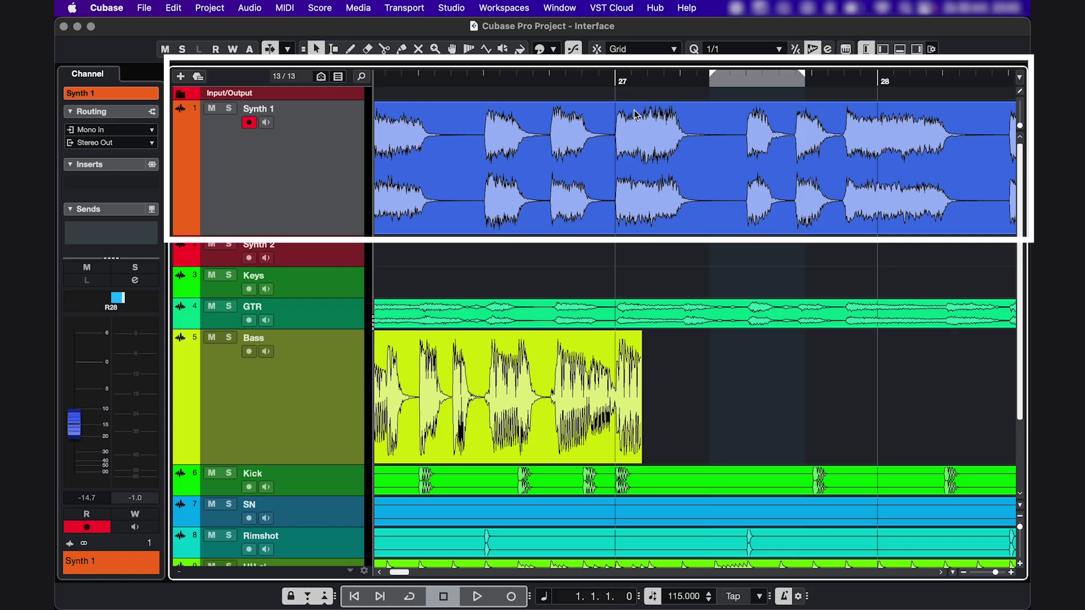
{"action": "left_click_drag", "start_coordinate": [715, 78], "coordinate": [613, 82]}
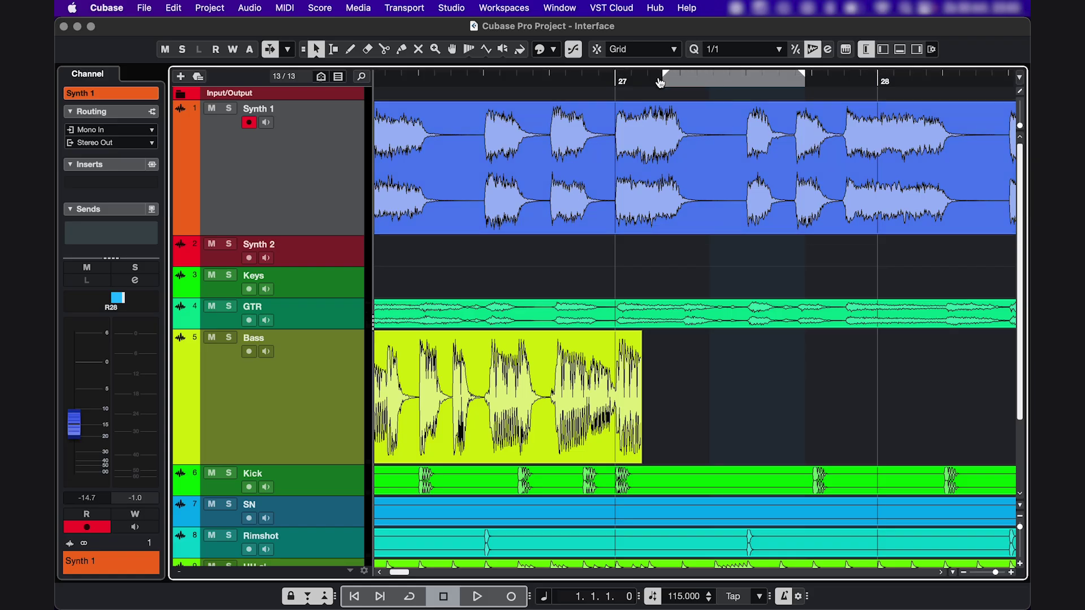
{"action": "left_click_drag", "start_coordinate": [806, 76], "coordinate": [714, 81]}
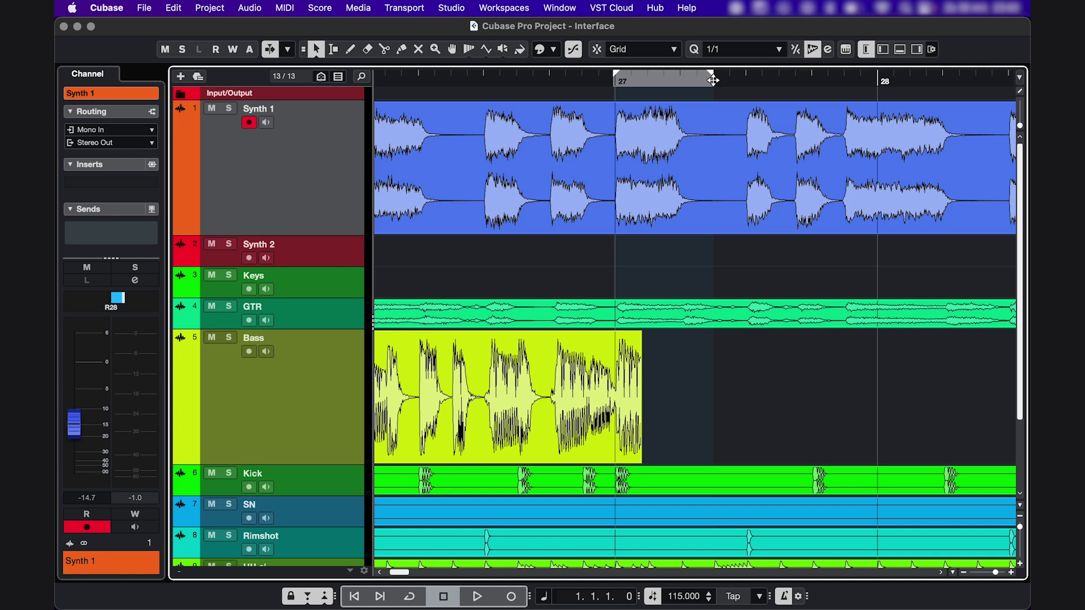
{"action": "left_click_drag", "start_coordinate": [590, 79], "coordinate": [483, 82]}
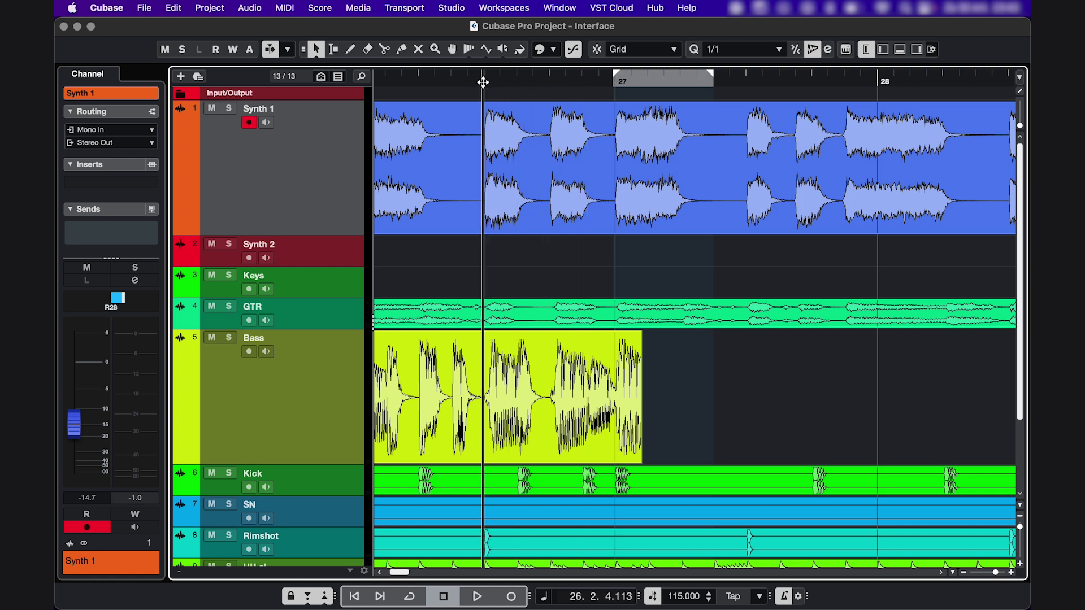
Record a new take on armed, monitored Synth 1 and select the recorded event
{"action": "left_click", "coordinate": [247, 123]}
{"action": "left_click", "coordinate": [267, 124]}
{"action": "key", "text": "space"}
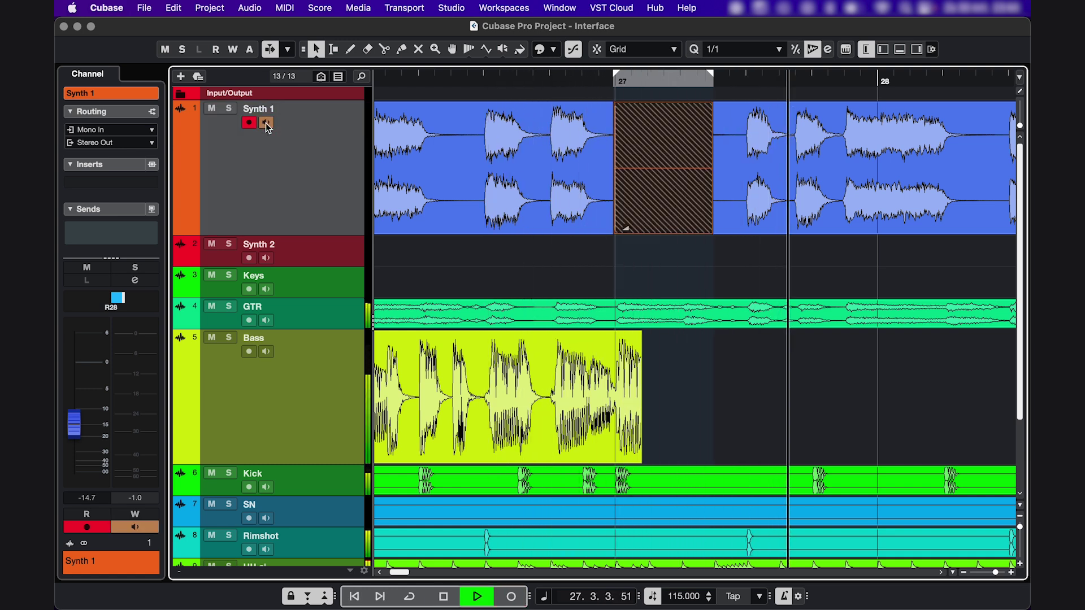
{"action": "key", "text": "space"}
{"action": "left_click", "coordinate": [632, 133]}
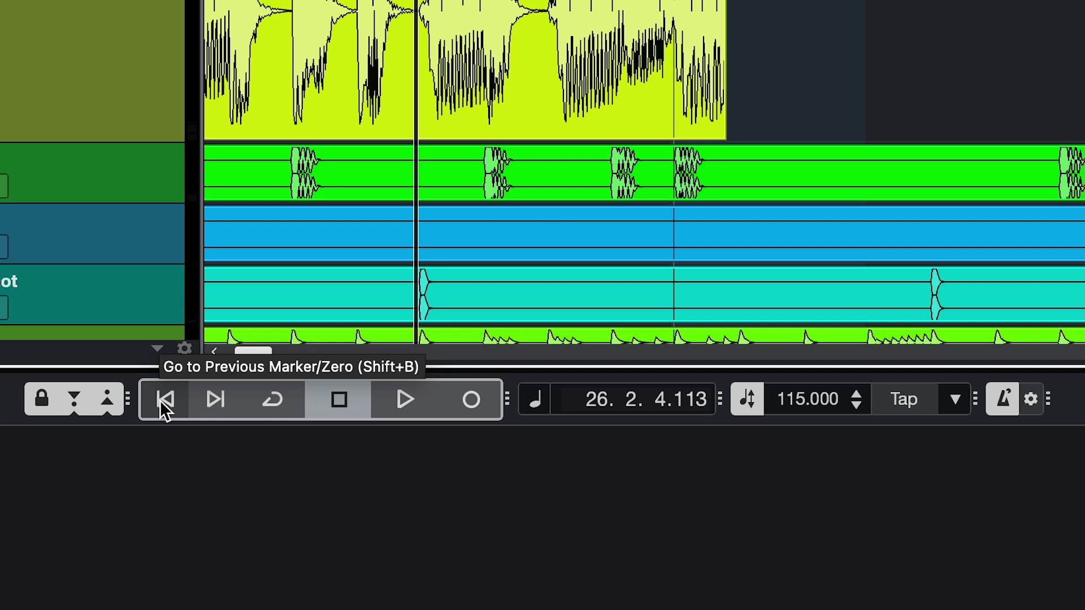
Turn on Cycle for the bar-27 locator range and keep the tempo at 115.000
{"action": "left_click", "coordinate": [273, 400]}
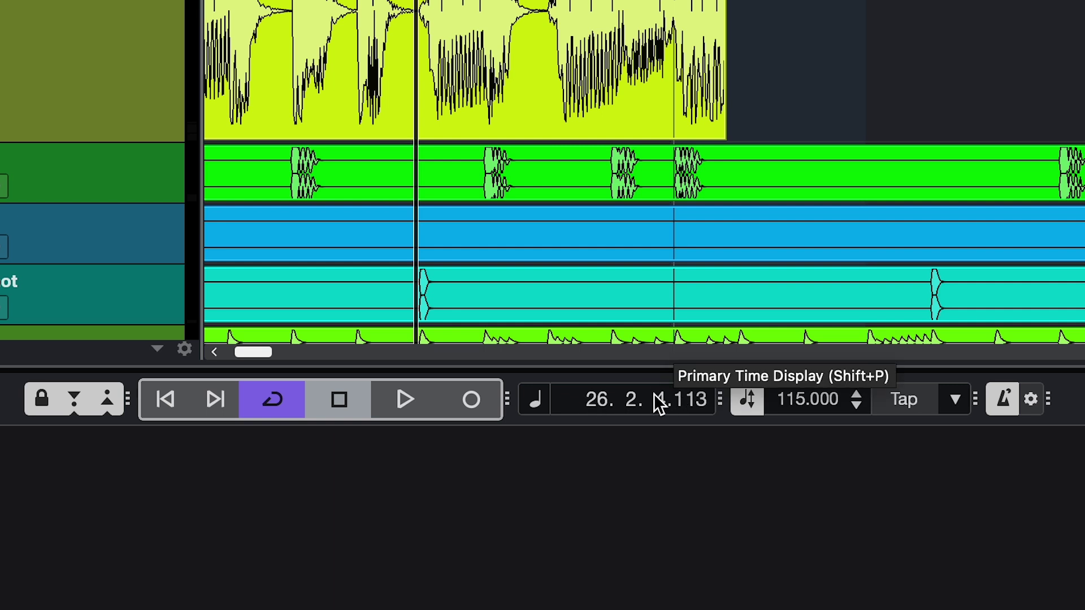
{"action": "left_click", "coordinate": [801, 401]}
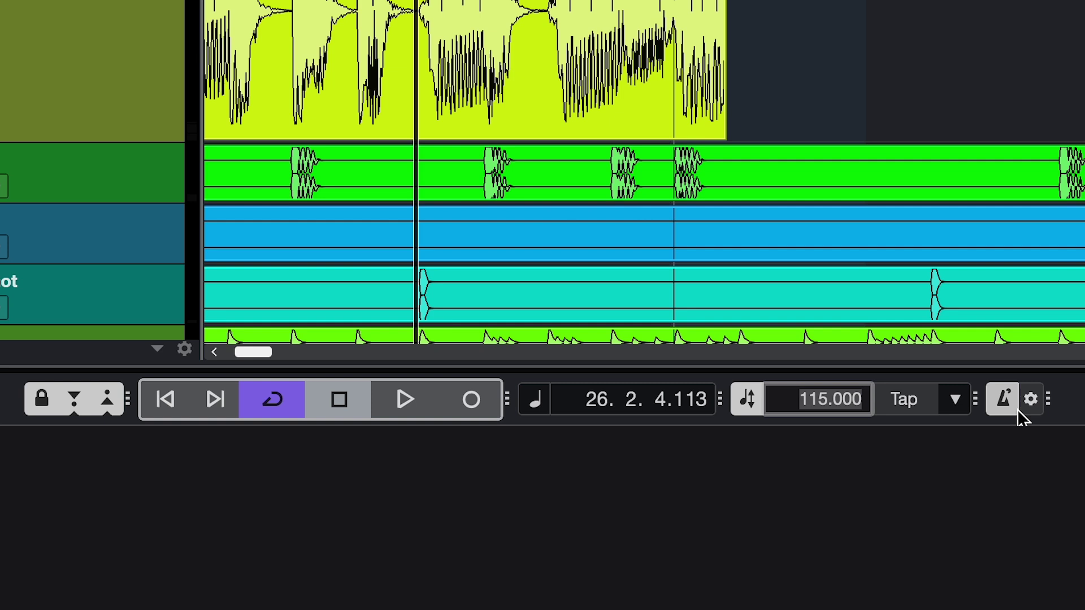
{"action": "key", "text": "Return"}
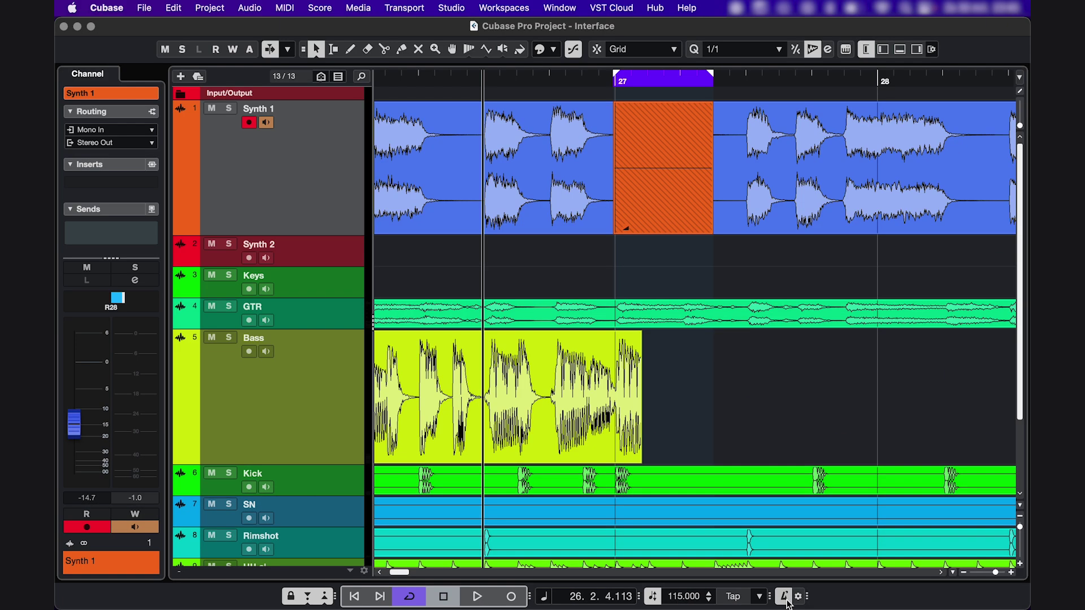
Open the MixConsole from the Studio menu and hide its left and right zones
{"action": "left_click", "coordinate": [451, 8]}
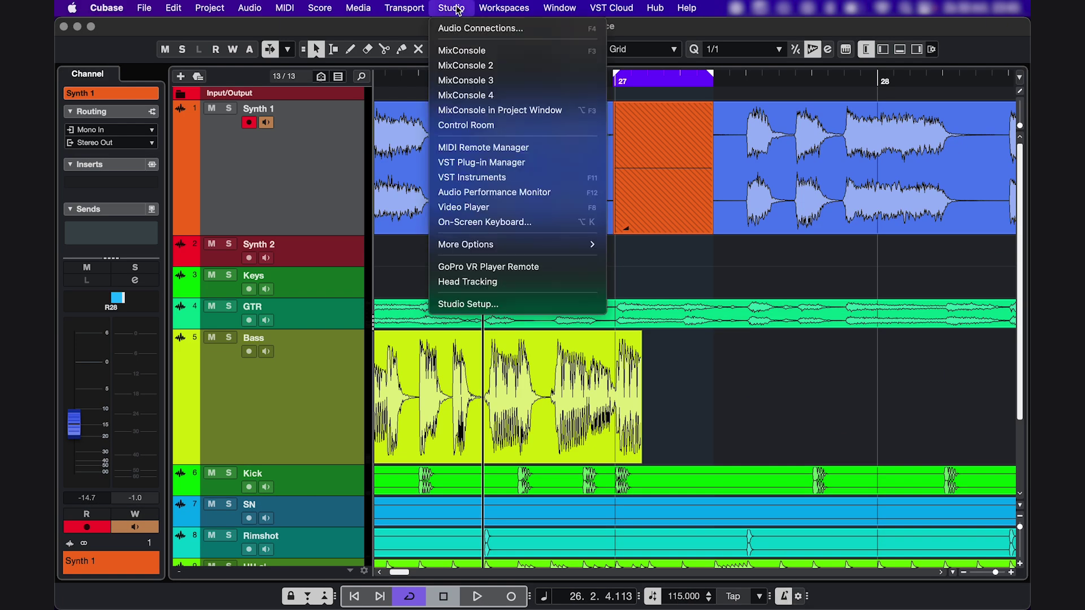
{"action": "left_click", "coordinate": [463, 51]}
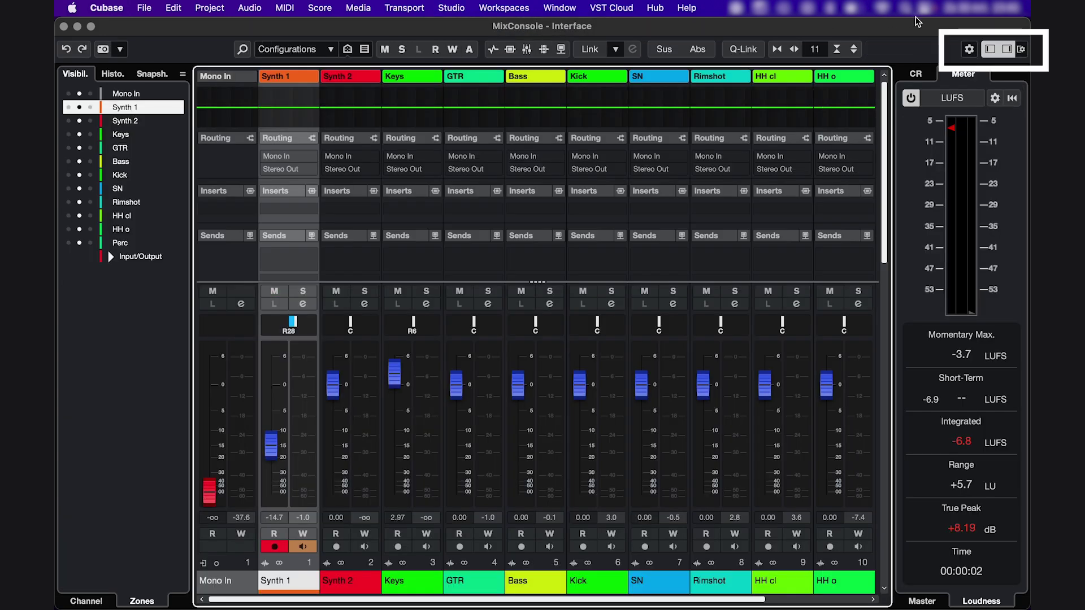
{"action": "left_click", "coordinate": [990, 51]}
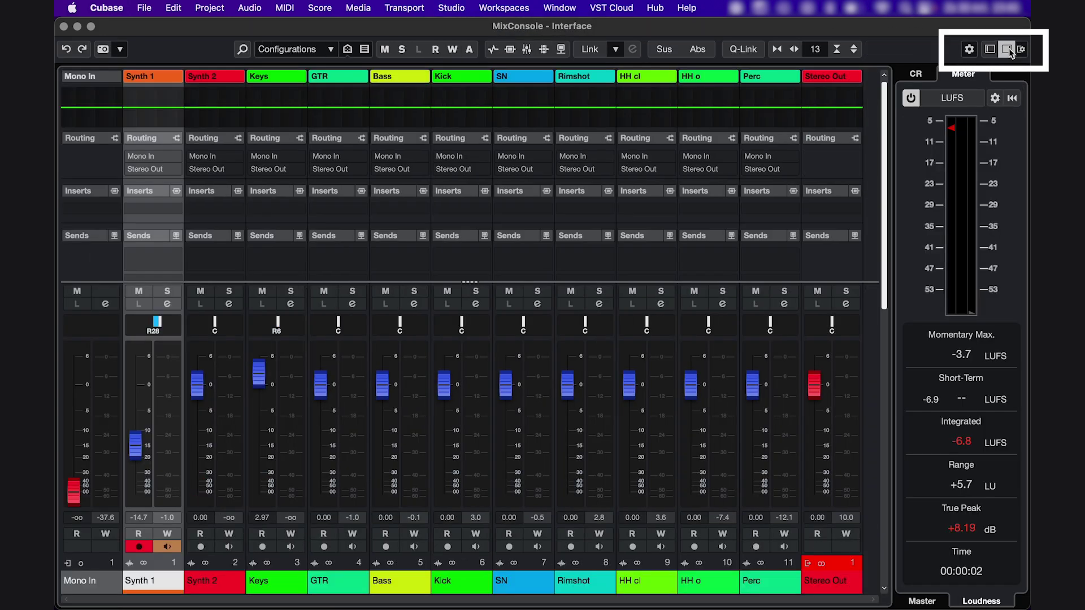
{"action": "left_click", "coordinate": [1008, 49]}
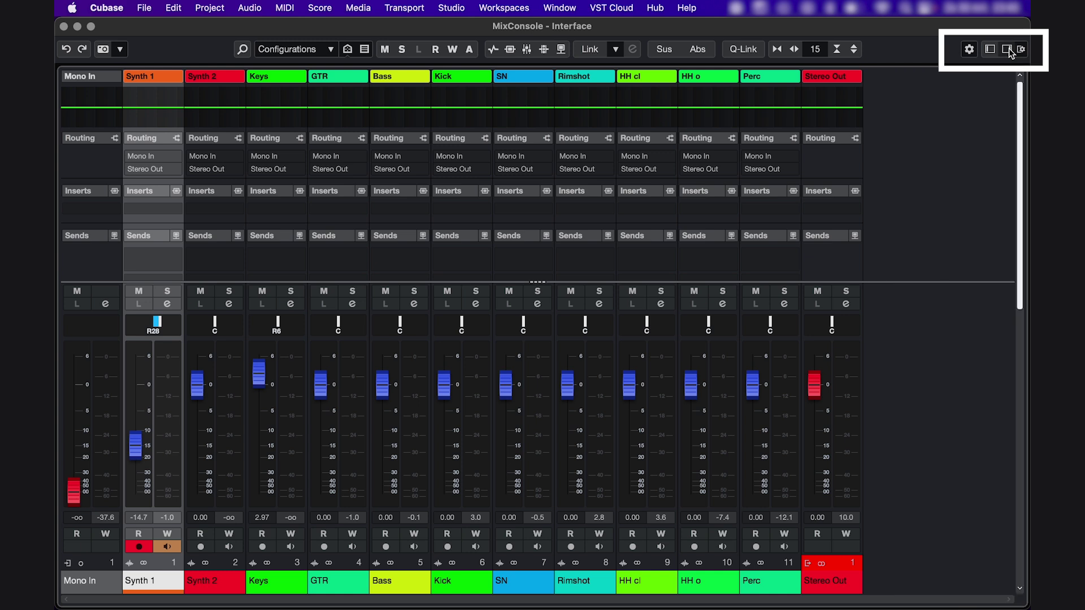
Remove History, dividers, Search, Visibility, Link Group, Zoom and Functions from the MixConsole toolbar
{"action": "right_click", "coordinate": [547, 48]}
{"action": "left_click", "coordinate": [563, 74]}
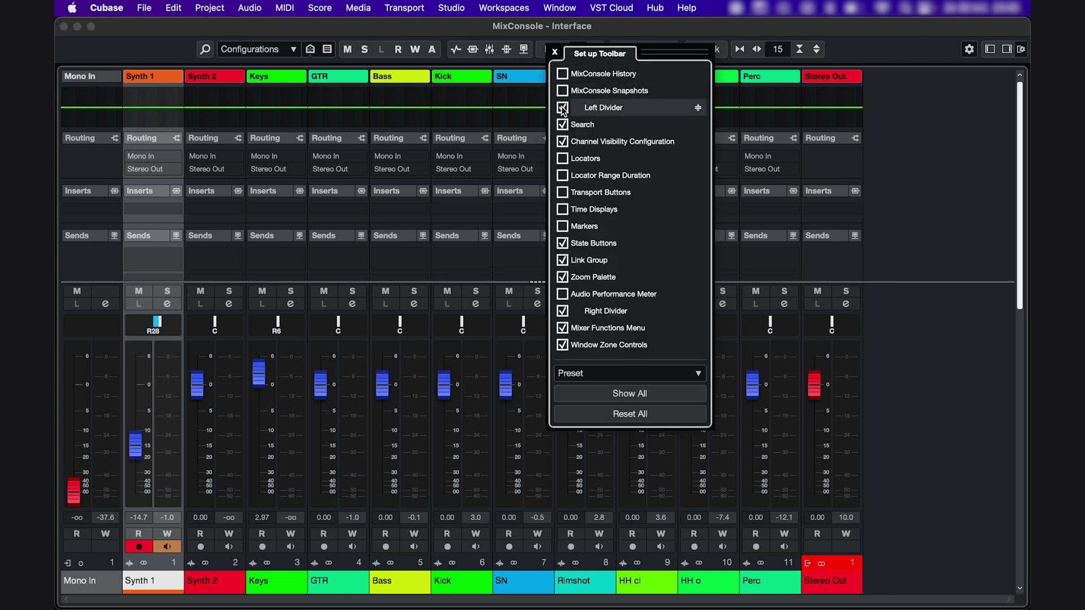
{"action": "left_click", "coordinate": [562, 108]}
{"action": "left_click", "coordinate": [562, 141]}
{"action": "left_click", "coordinate": [563, 261]}
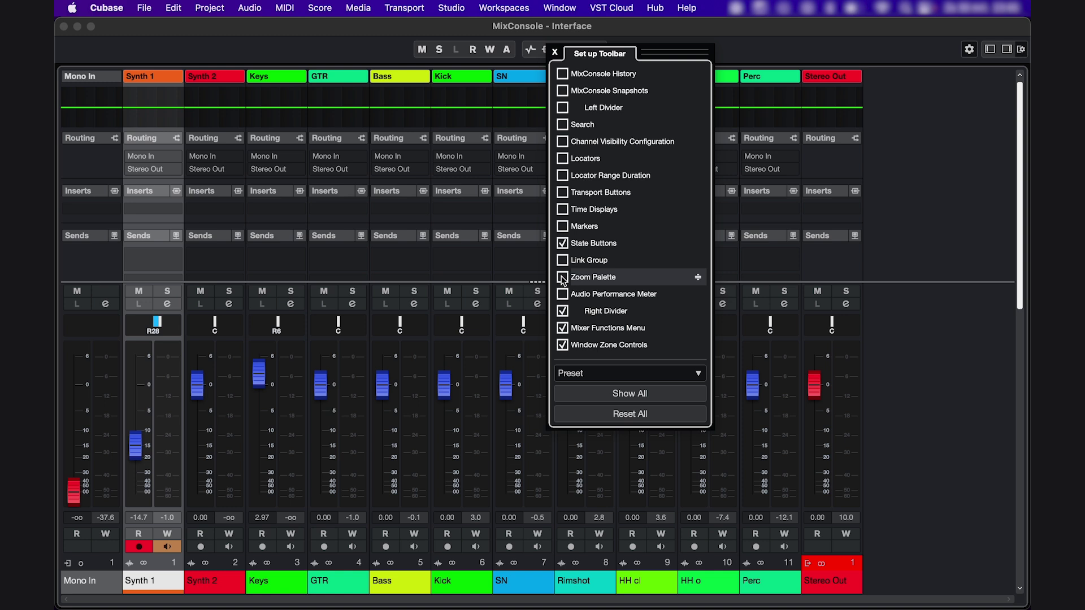
{"action": "left_click", "coordinate": [563, 312]}
{"action": "left_click", "coordinate": [562, 329]}
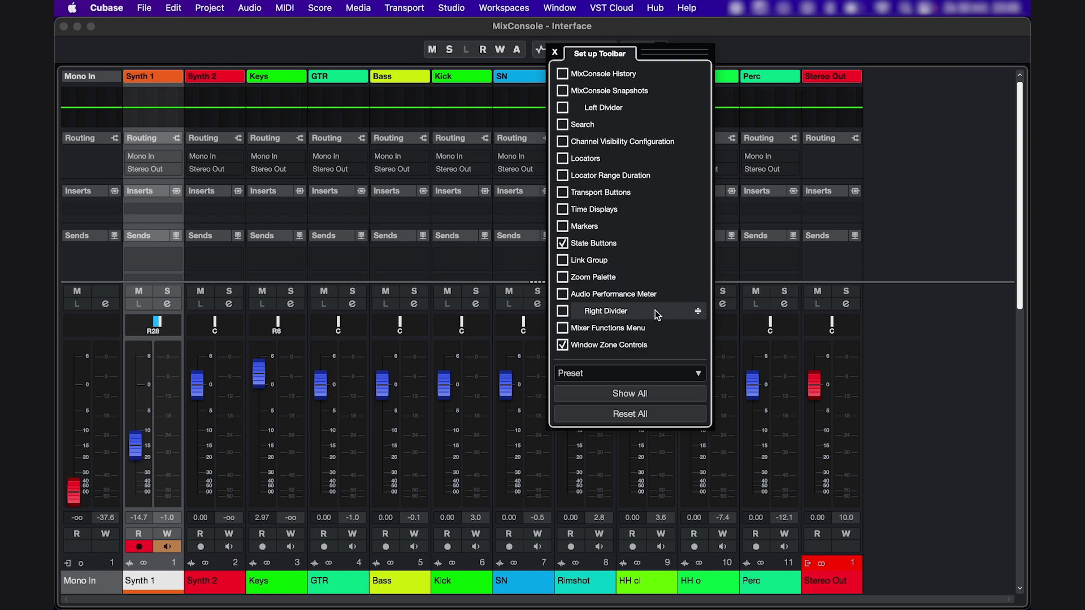
{"action": "left_click", "coordinate": [896, 163]}
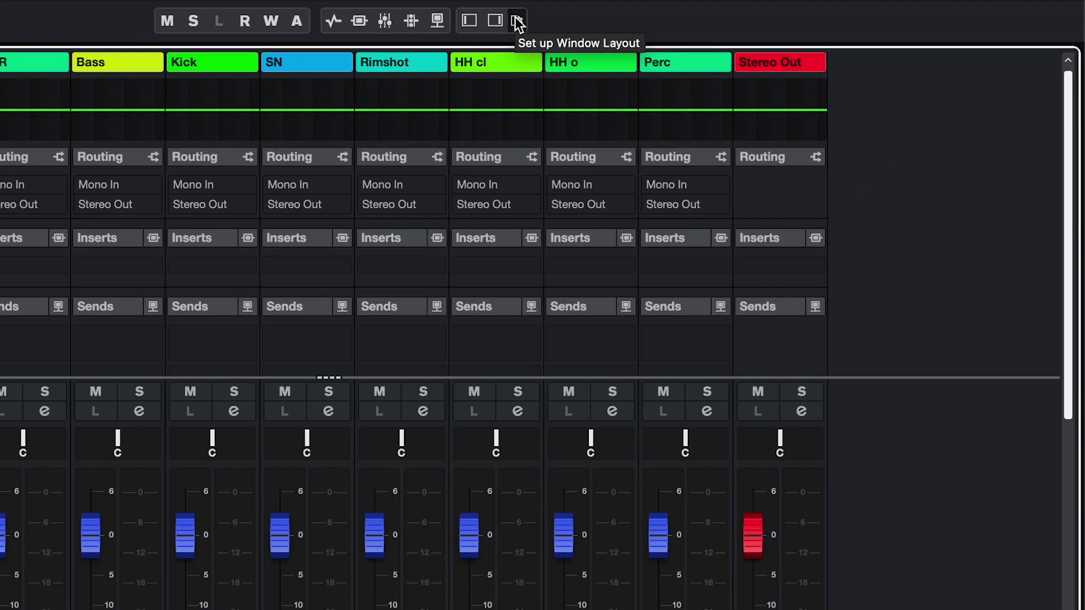
{"action": "left_click", "coordinate": [515, 17]}
{"action": "left_click", "coordinate": [519, 46]}
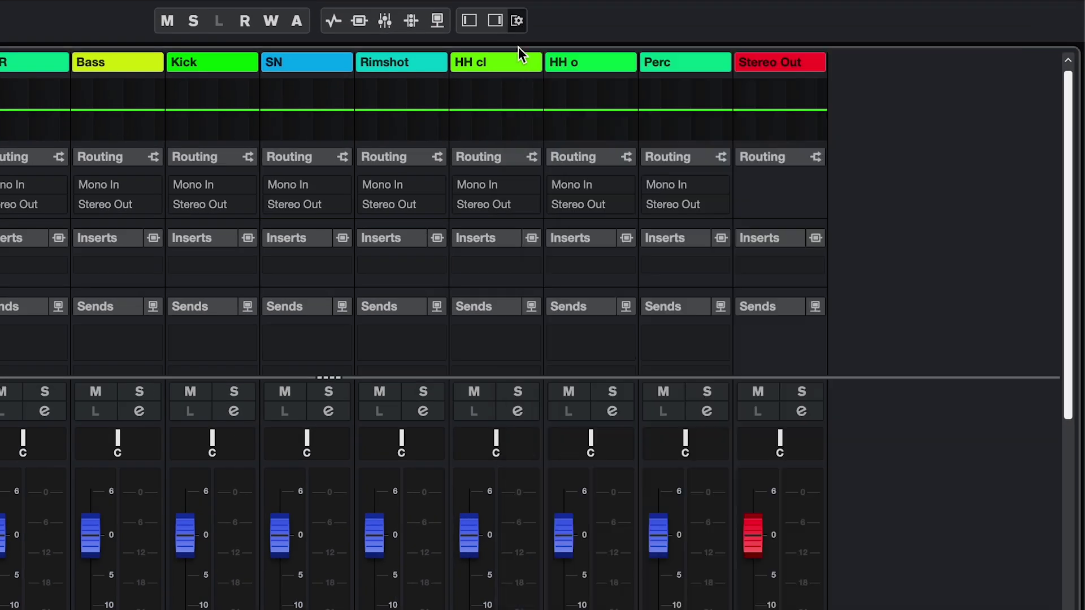
Uncheck Equalizer Curve in the MixConsole's Set up Sections options
{"action": "right_click", "coordinate": [332, 192]}
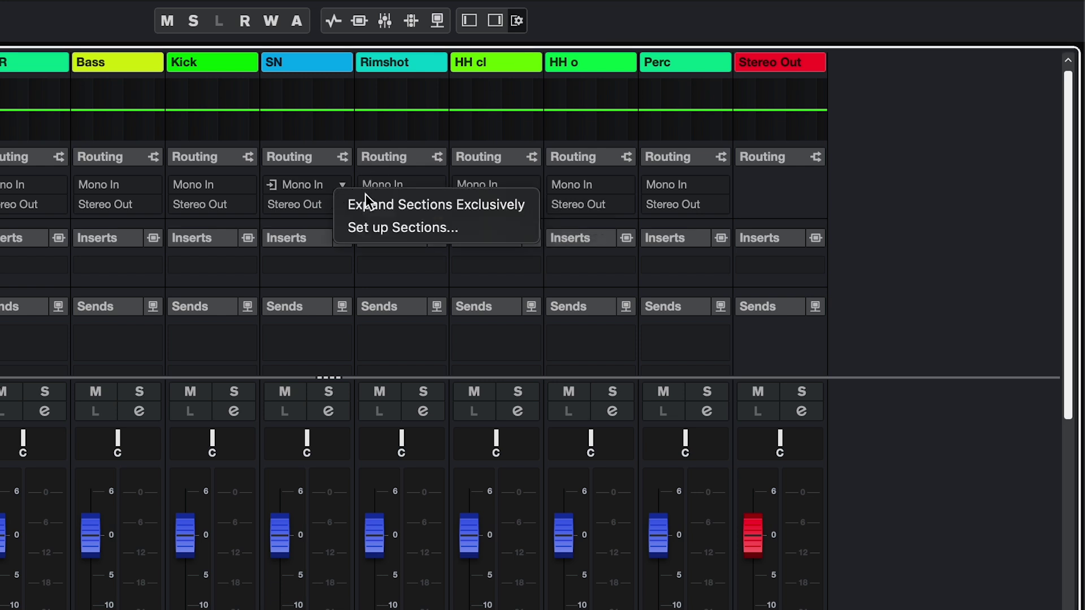
{"action": "left_click", "coordinate": [403, 226]}
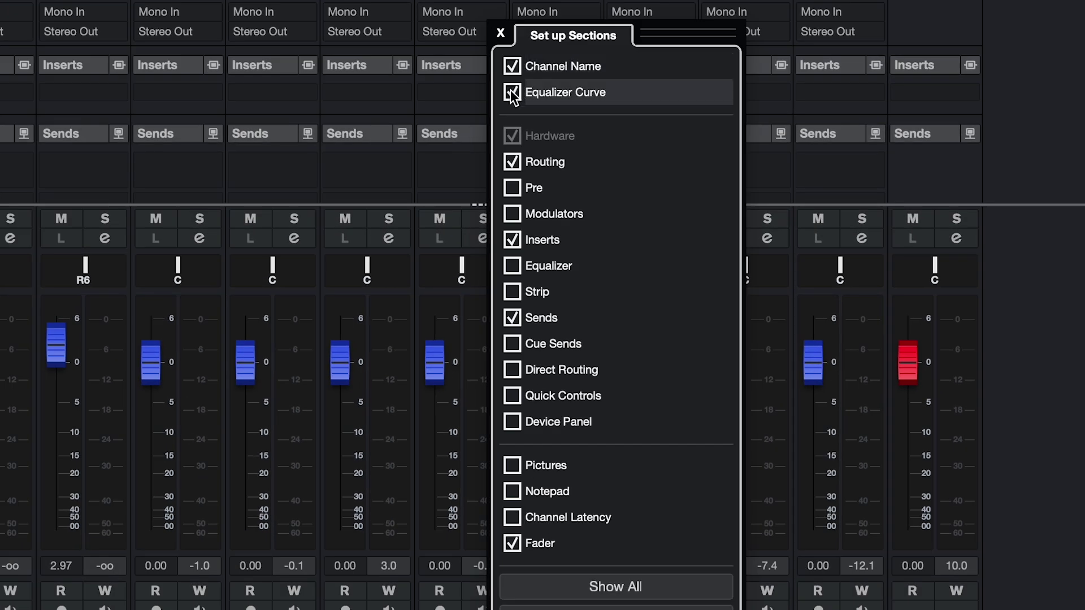
{"action": "left_click", "coordinate": [512, 92]}
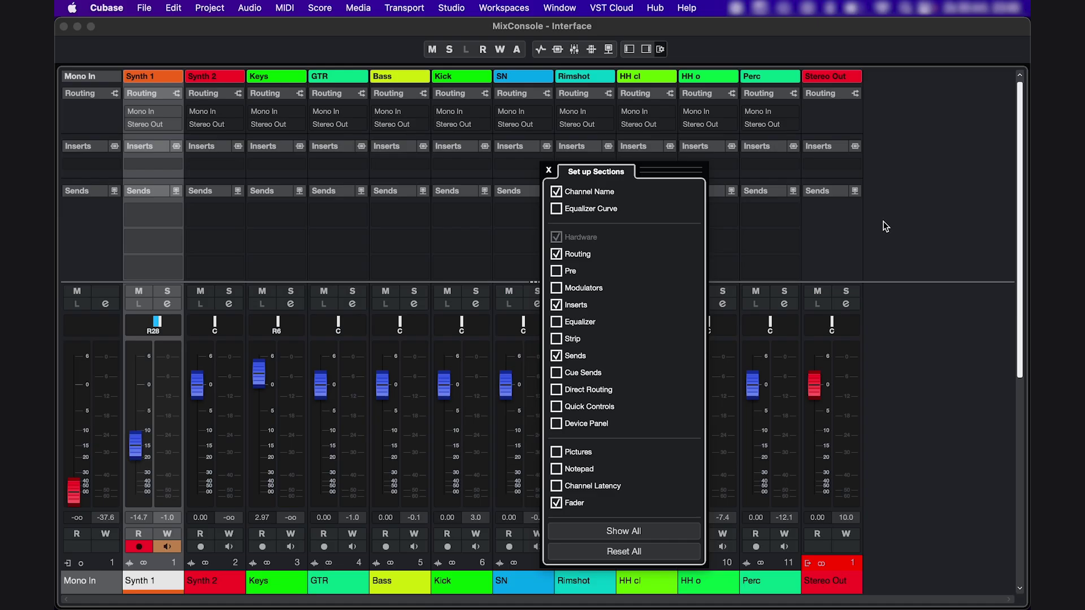
{"action": "left_click", "coordinate": [886, 225]}
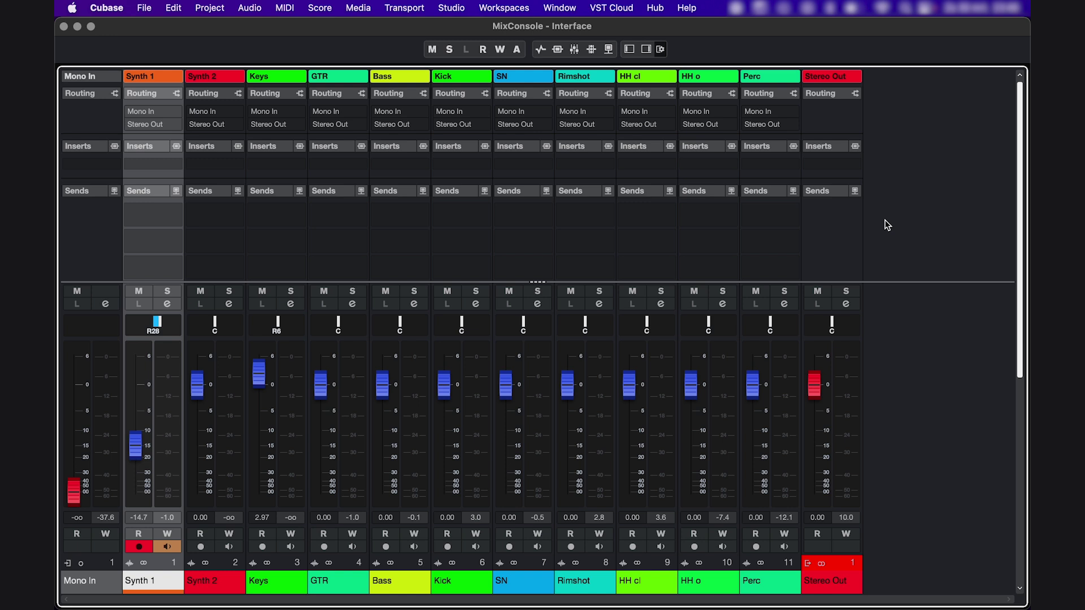
Review the MixConsole toolbar preset options and close them unchanged
{"action": "right_click", "coordinate": [711, 61]}
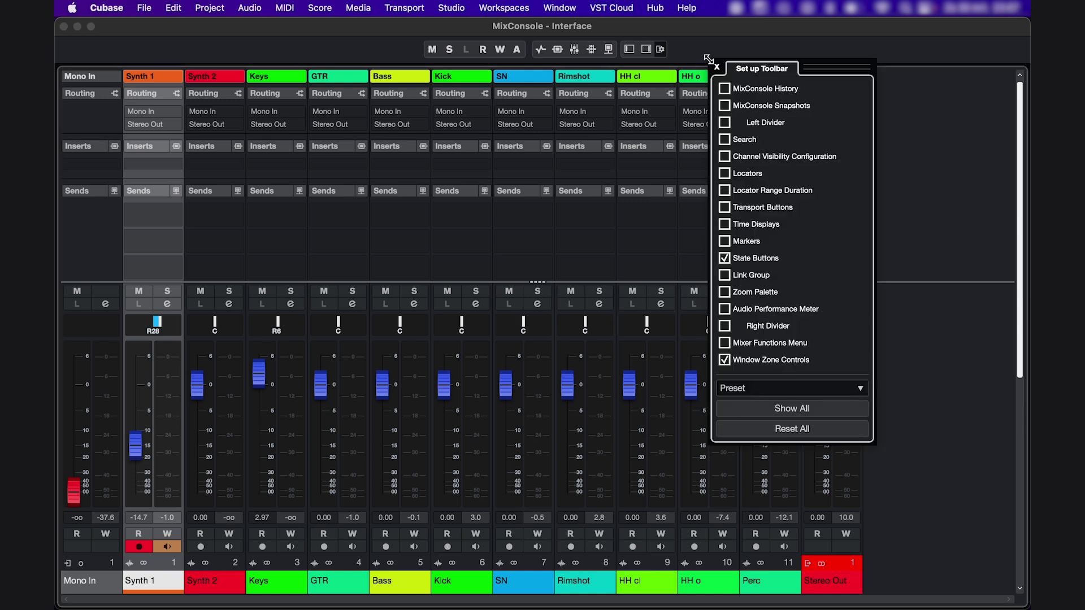
{"action": "left_click", "coordinate": [763, 388]}
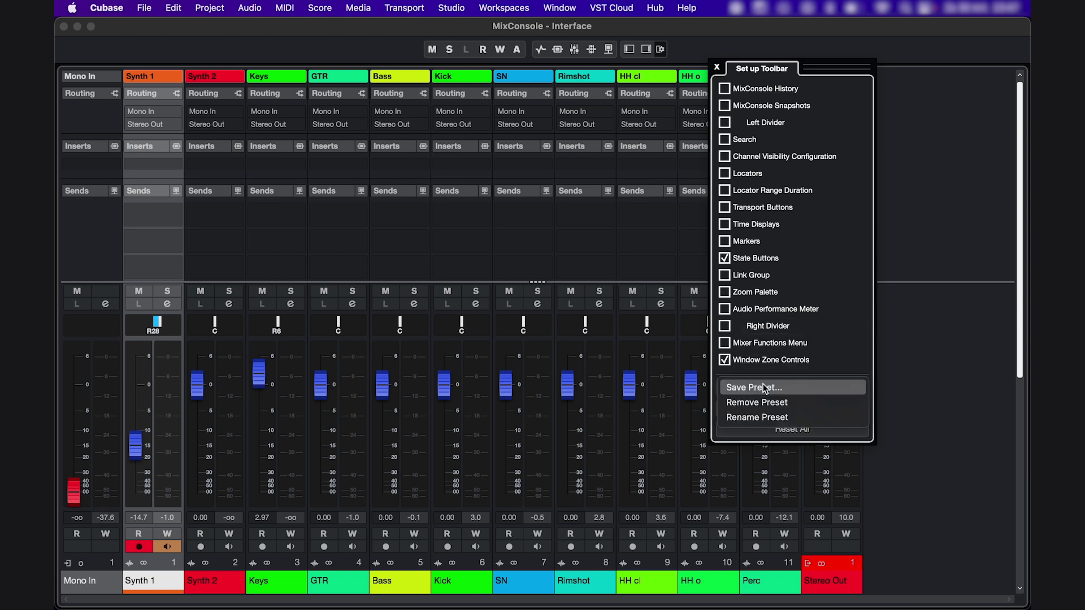
{"action": "left_click", "coordinate": [969, 137]}
{"action": "left_click", "coordinate": [967, 138]}
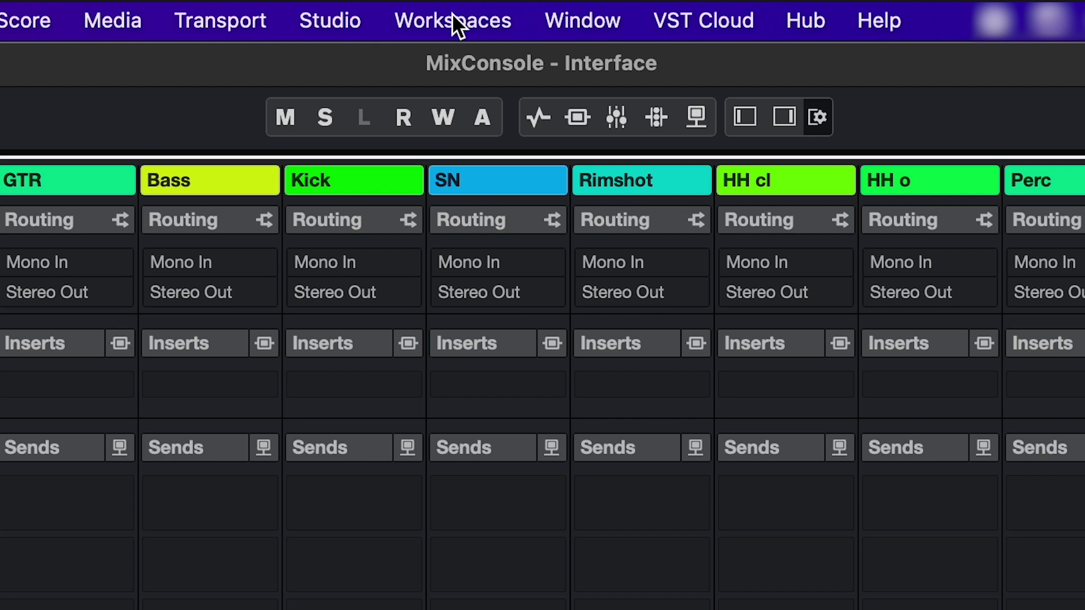
Add a global workspace named 'Simple' and confirm it appears in the Workspaces menu
{"action": "left_click", "coordinate": [452, 13]}
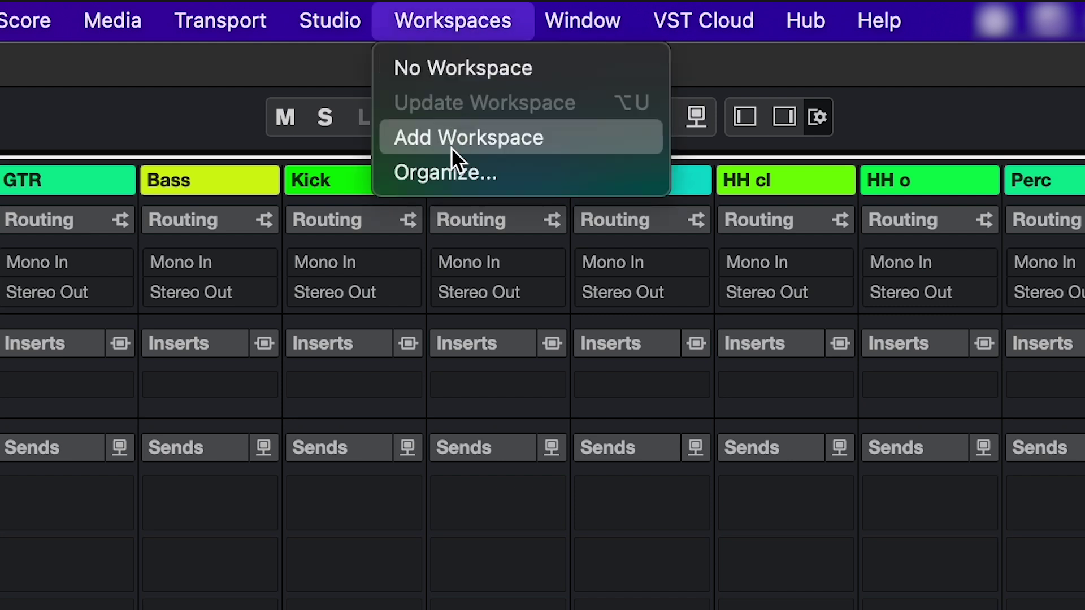
{"action": "left_click", "coordinate": [452, 148]}
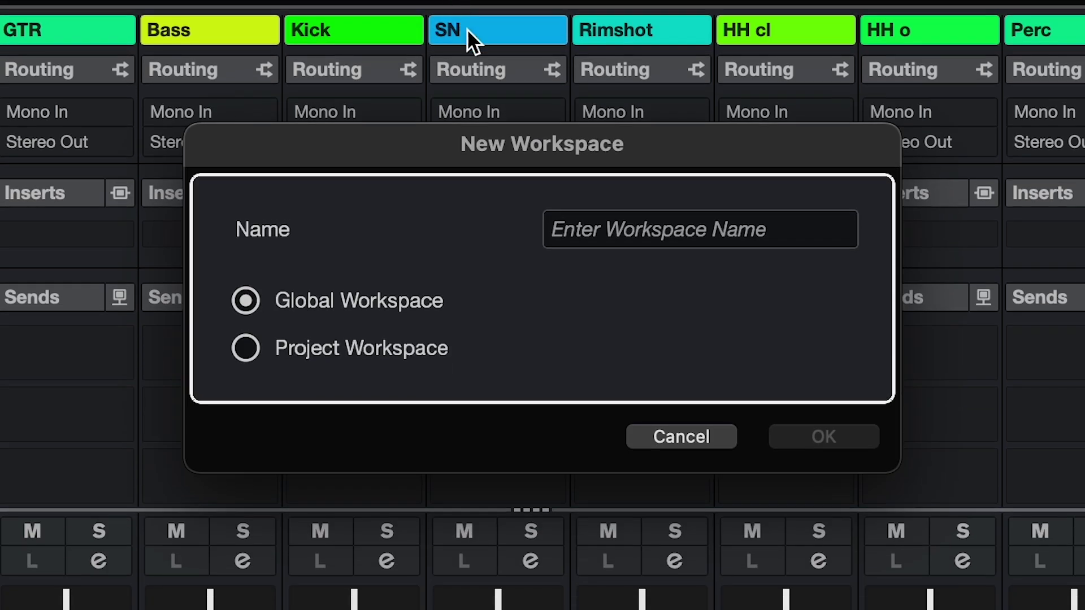
{"action": "left_click", "coordinate": [566, 229]}
{"action": "type", "text": "Simple"}
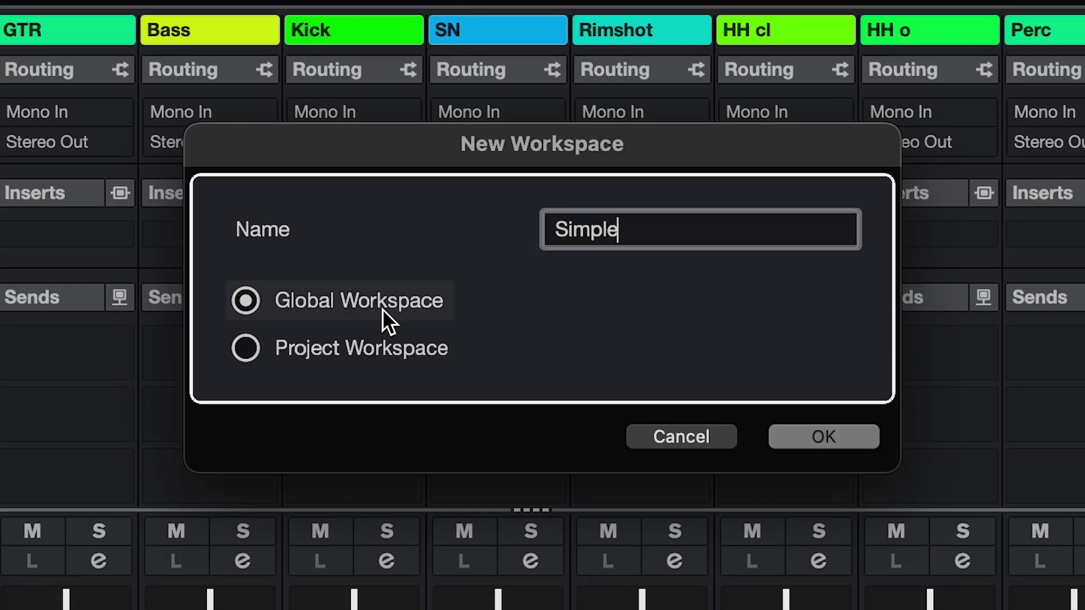
{"action": "left_click", "coordinate": [823, 437]}
{"action": "left_click", "coordinate": [472, 24]}
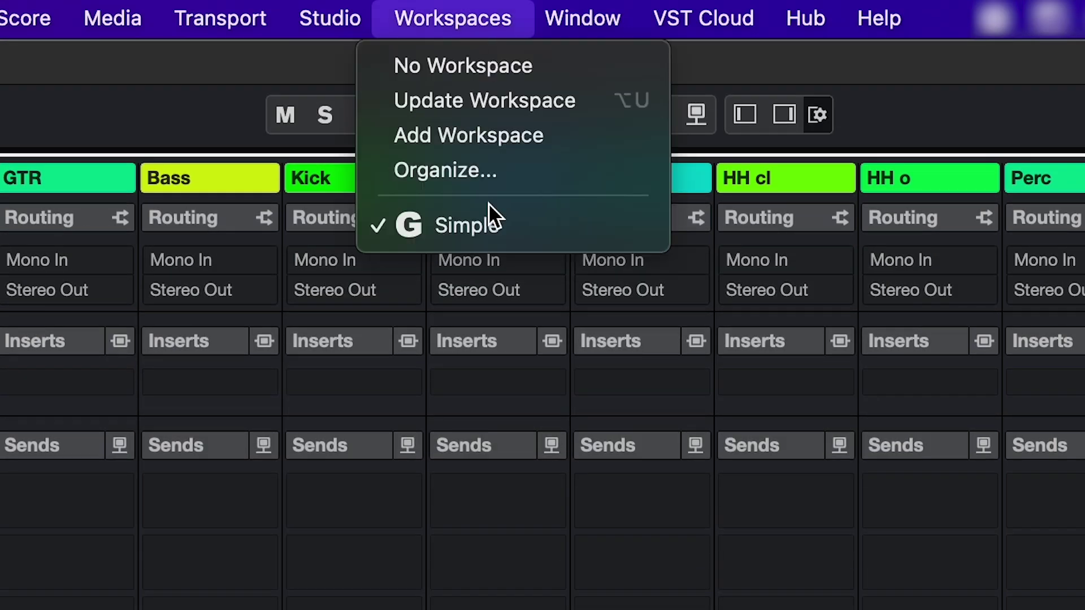